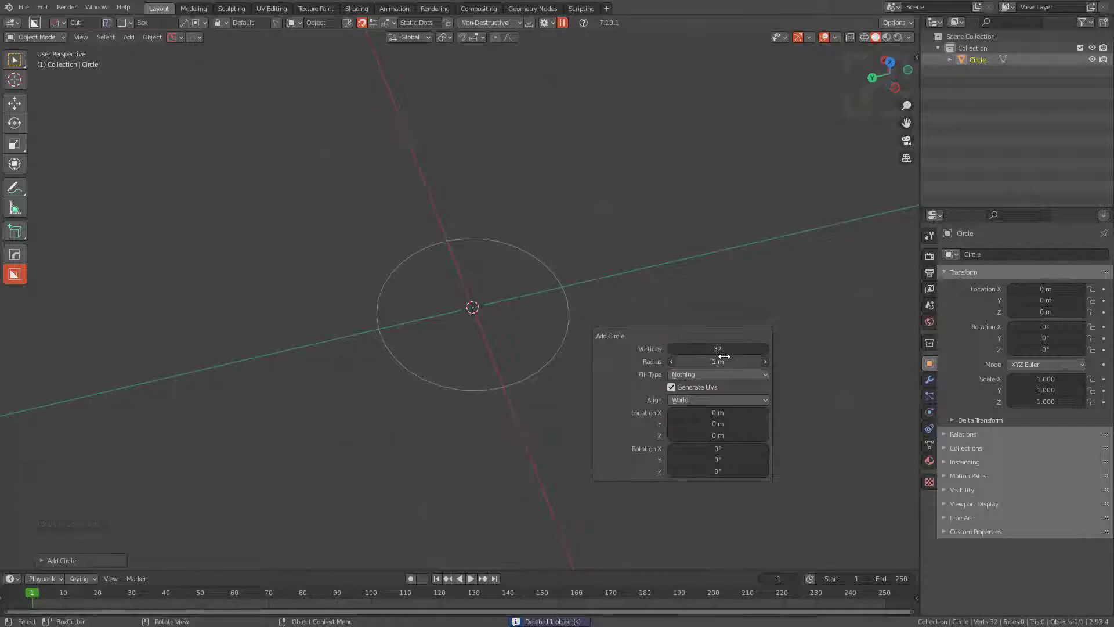
Step: Extrude the circle's outline in Edit Mode and scale the new vertices inward to form a flat ring
middle_click_drag(532, 253, 499, 273)
key("Tab")
key("e")
right_click(721, 319)
key("s")
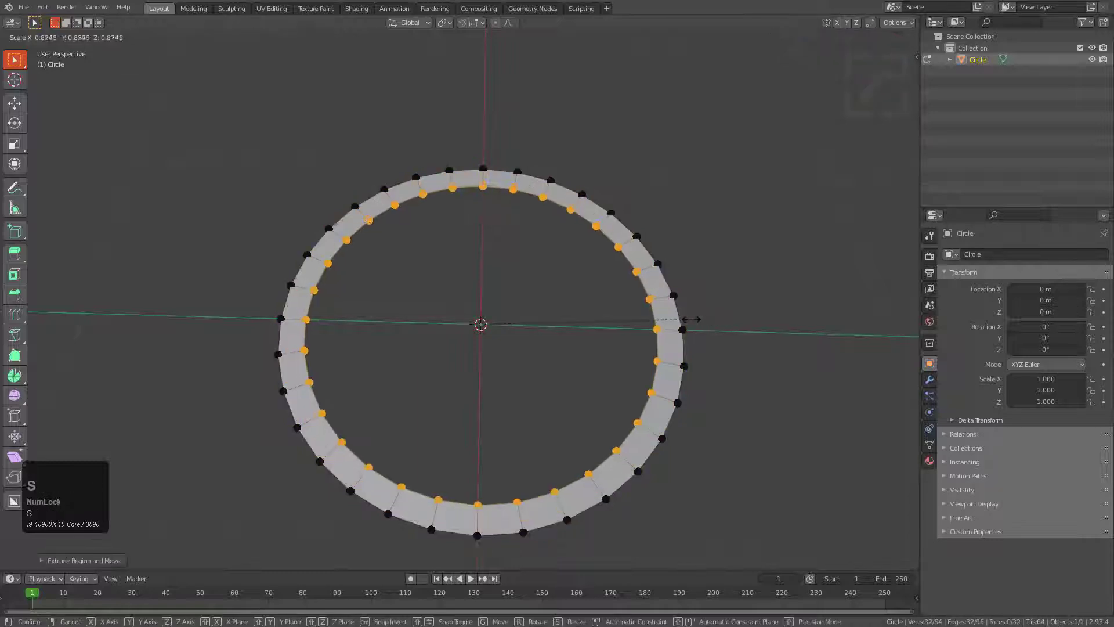
left_click(675, 318)
Step: Fill the ring's opening with a face, inset it slightly to add a narrow inner ring, and clear the selection
middle_click_drag(601, 304, 667, 311, "shift")
key("f")
scroll(674, 313, "up", 2)
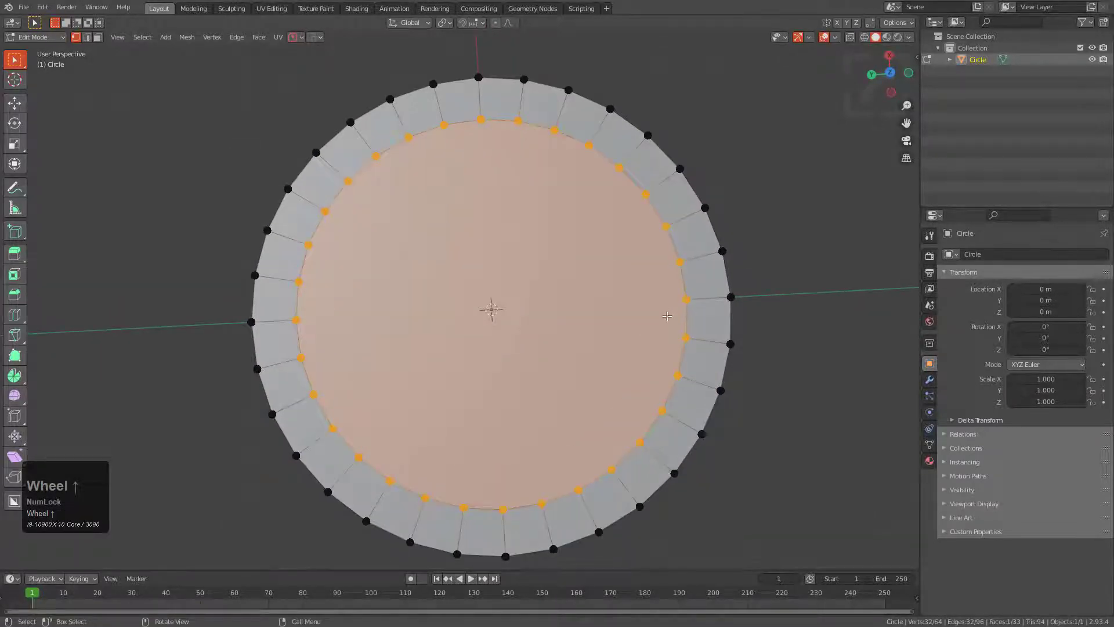
key("i")
left_click(672, 309)
key("alt+a")
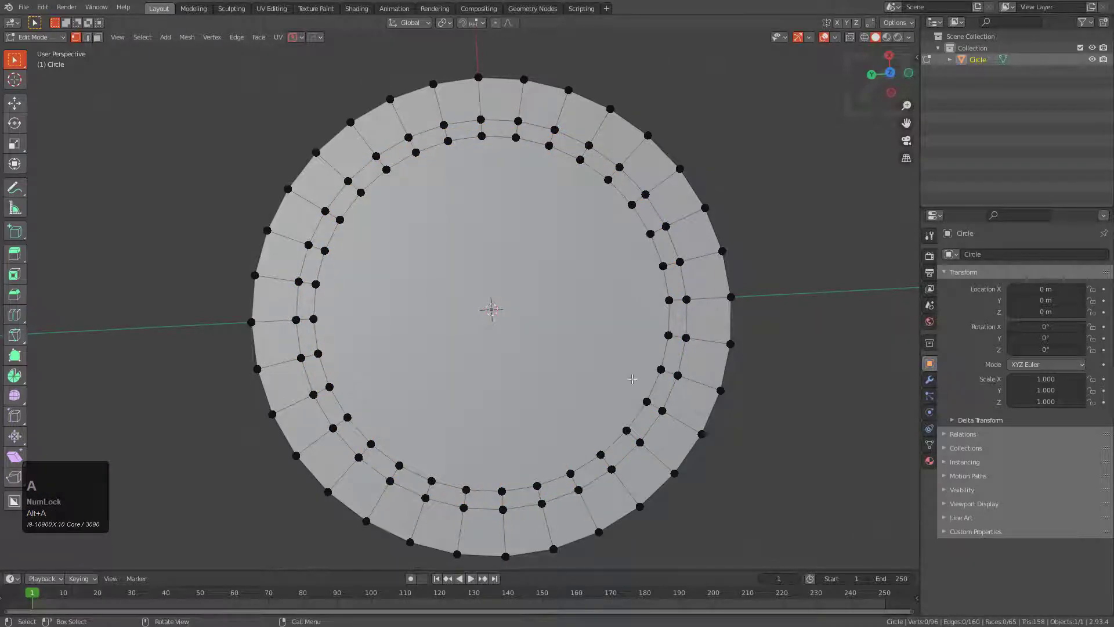
Step: Select the central face and cut it from the top orthographic view with Dice V2 in 2D mode, 8 by 8 segments
key("3")
left_click(579, 248)
key("KP_7")
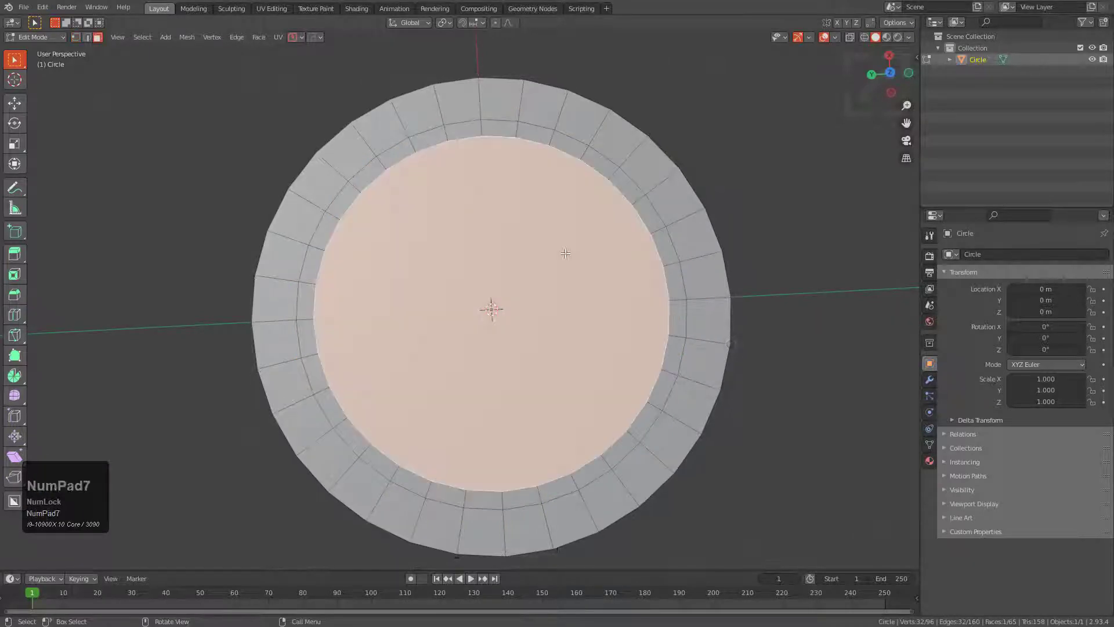
key("KP_5")
middle_click_drag(463, 375, 532, 340, "shift")
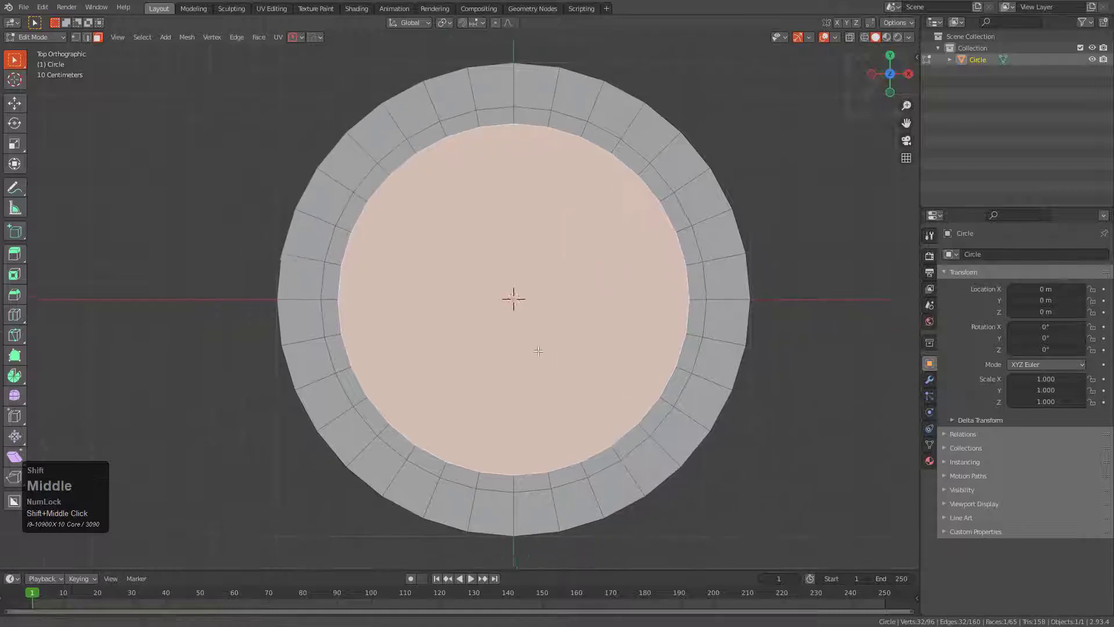
key("q")
left_click(532, 344)
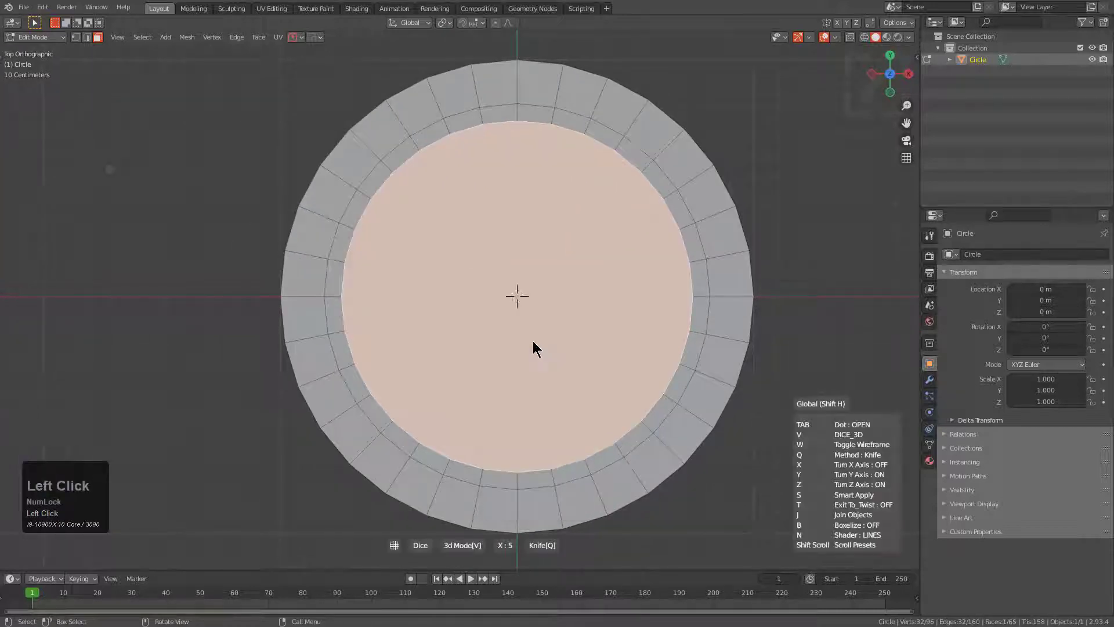
key("v")
scroll(533, 343, "up", 3)
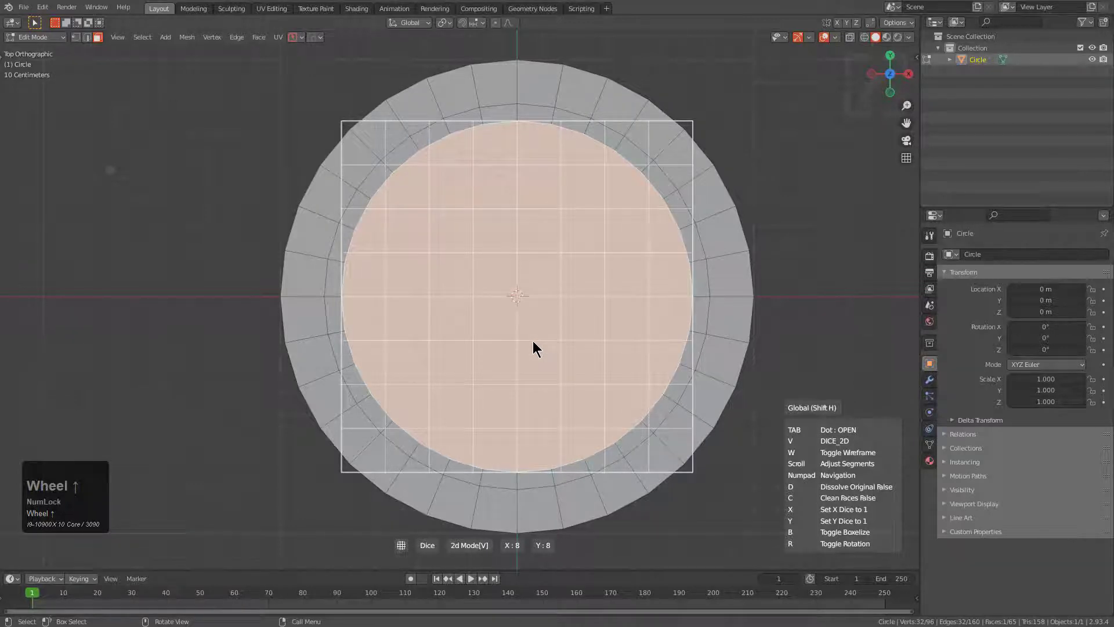
left_click(534, 342)
Step: Circle-select the interior grid vertices in a roughly round pattern, from the three lowest up to the five-vertex row above the centre
scroll(575, 326, "up", 2)
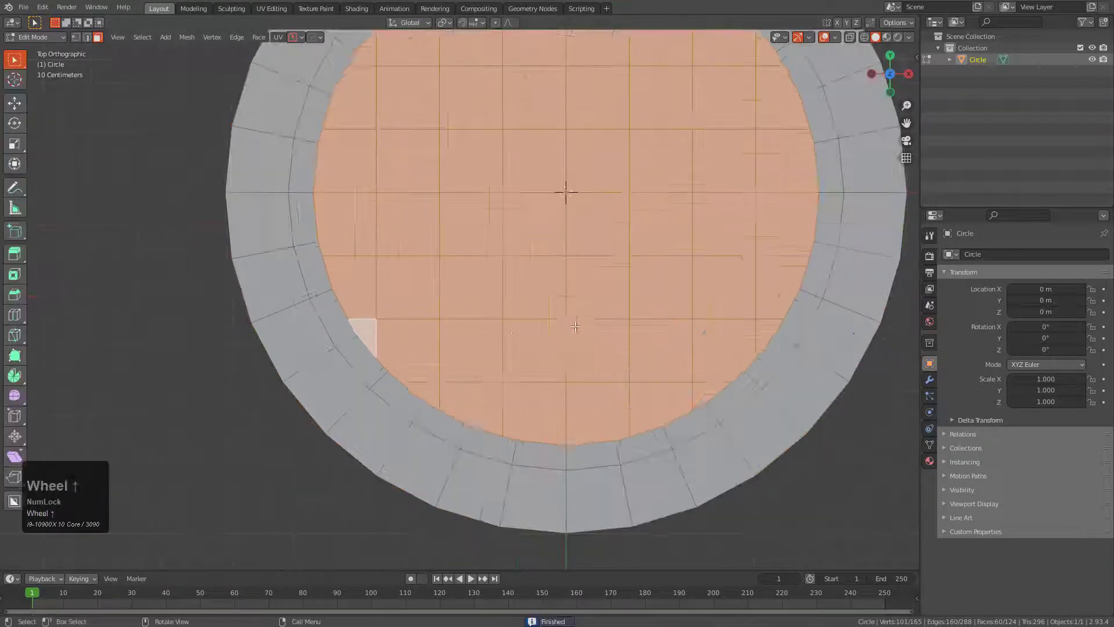
key("1")
left_click(566, 382)
middle_click_drag(536, 194, 524, 266, "shift")
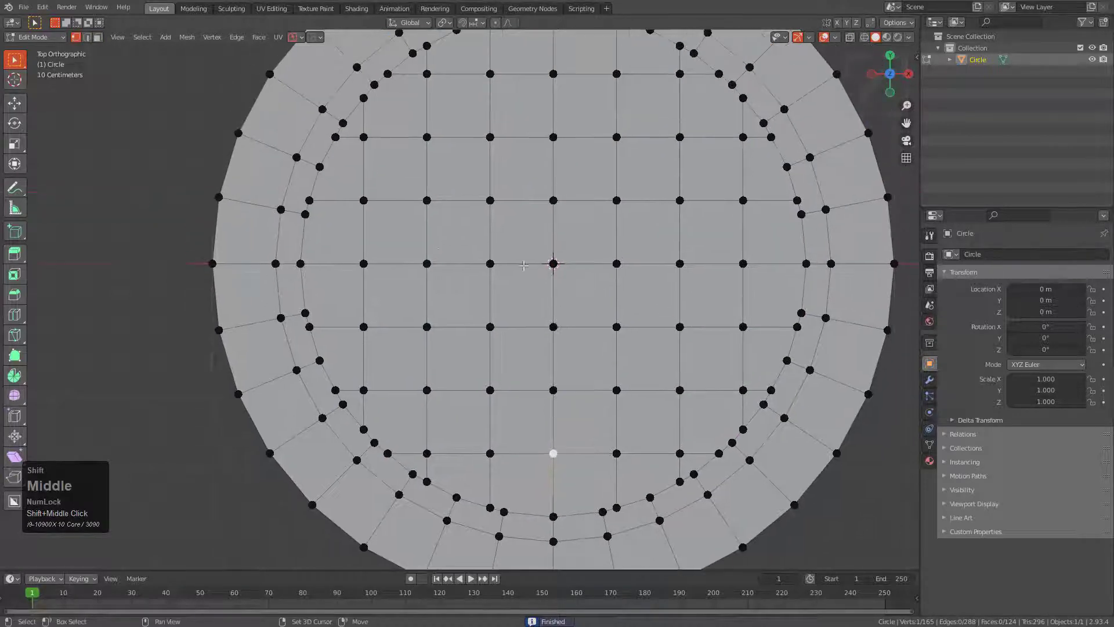
middle_click_drag(663, 261, 664, 228, "shift")
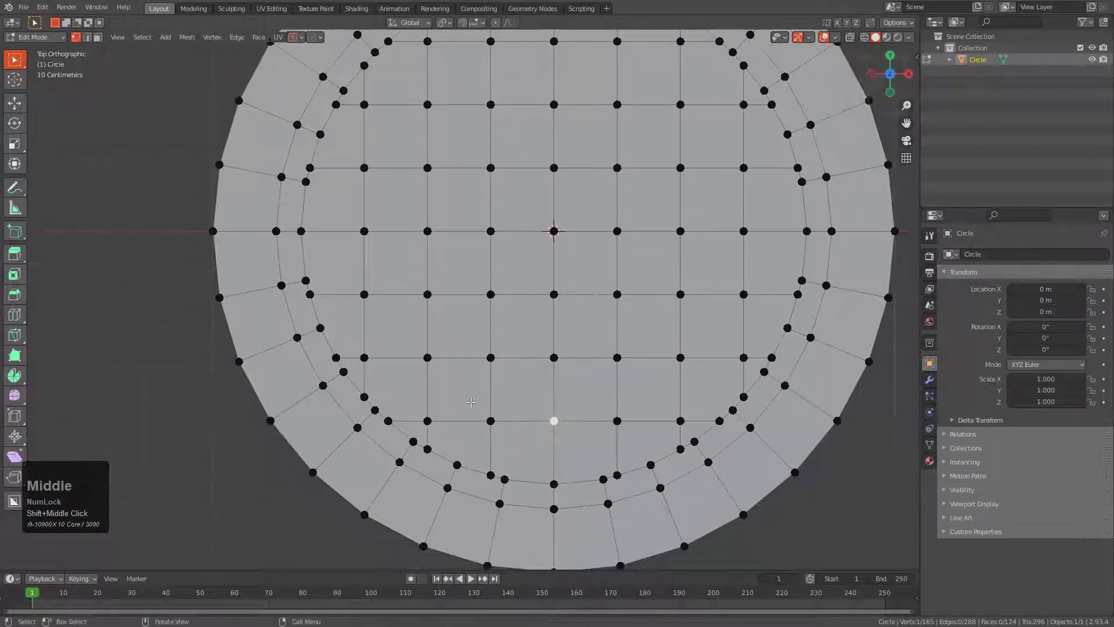
key("c")
mouse_move(488, 404)
left_mouse_down()
mouse_move(612, 406)
mouse_move(439, 358)
left_mouse_up()
mouse_move(542, 356)
left_mouse_down()
mouse_move(679, 354)
mouse_move(554, 293)
mouse_move(409, 286)
mouse_move(542, 231)
mouse_move(746, 226)
left_mouse_up()
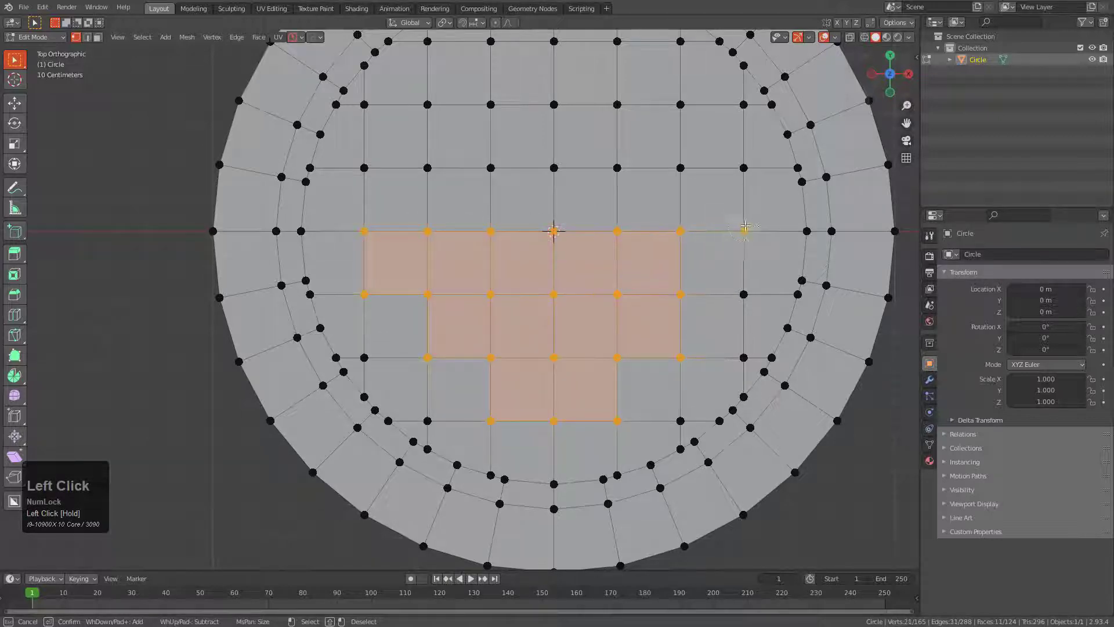
mouse_move(738, 283)
left_mouse_down()
mouse_move(732, 188)
mouse_move(557, 170)
mouse_move(367, 176)
left_mouse_up()
left_click_drag(447, 117, 690, 111)
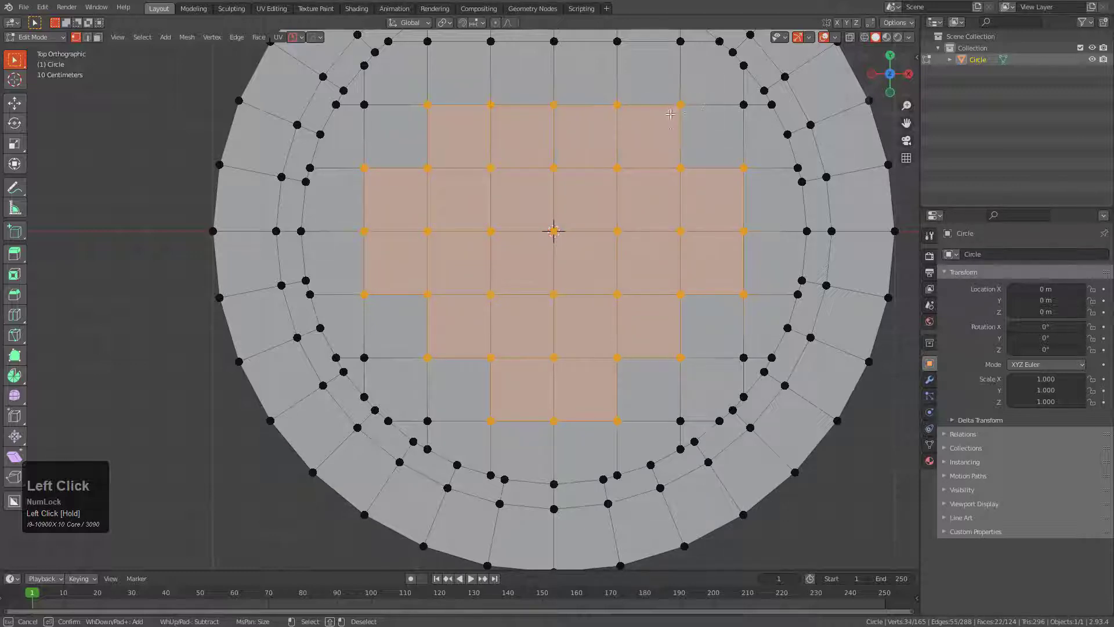
Step: Add the three middle vertices of the uppermost grid row to the selection
middle_click_drag(517, 54, 531, 132, "shift")
left_click(505, 119, "shift")
left_click(568, 119, "shift")
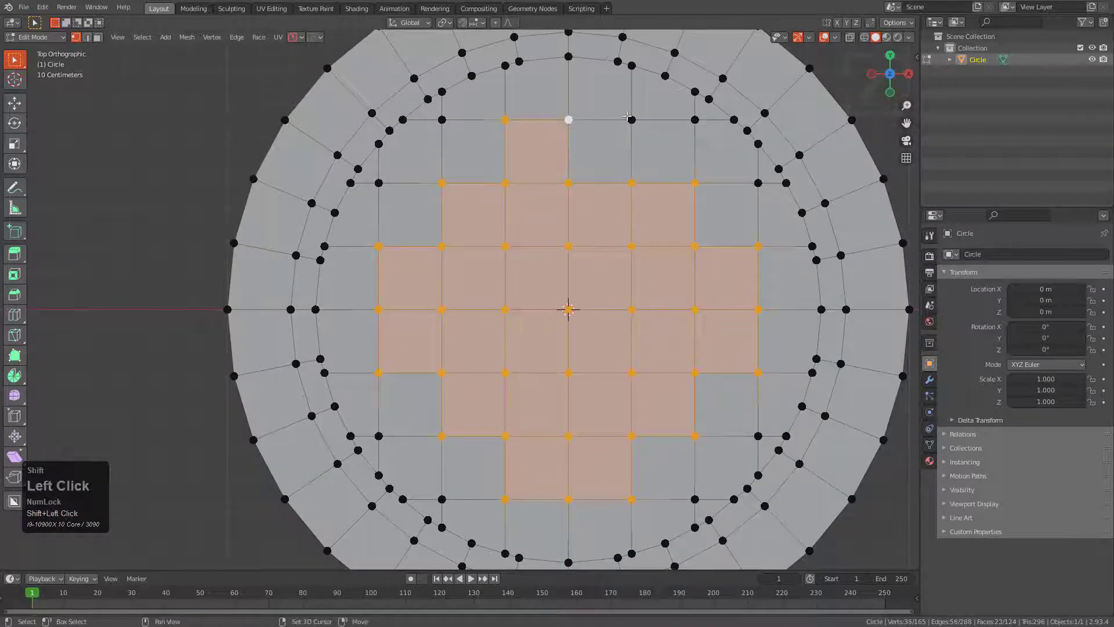
left_click(632, 119, "shift")
Step: Turn every selected grid vertex into a circle with the HOps Circle operation, using 10 segments and a 0.065 radius
scroll(632, 120, "down", 3, "shift")
middle_click_drag(557, 180, 553, 194, "shift")
middle_click_drag(555, 251, 592, 186, "shift")
scroll(592, 187, "down", 1)
key("q")
left_click(569, 318)
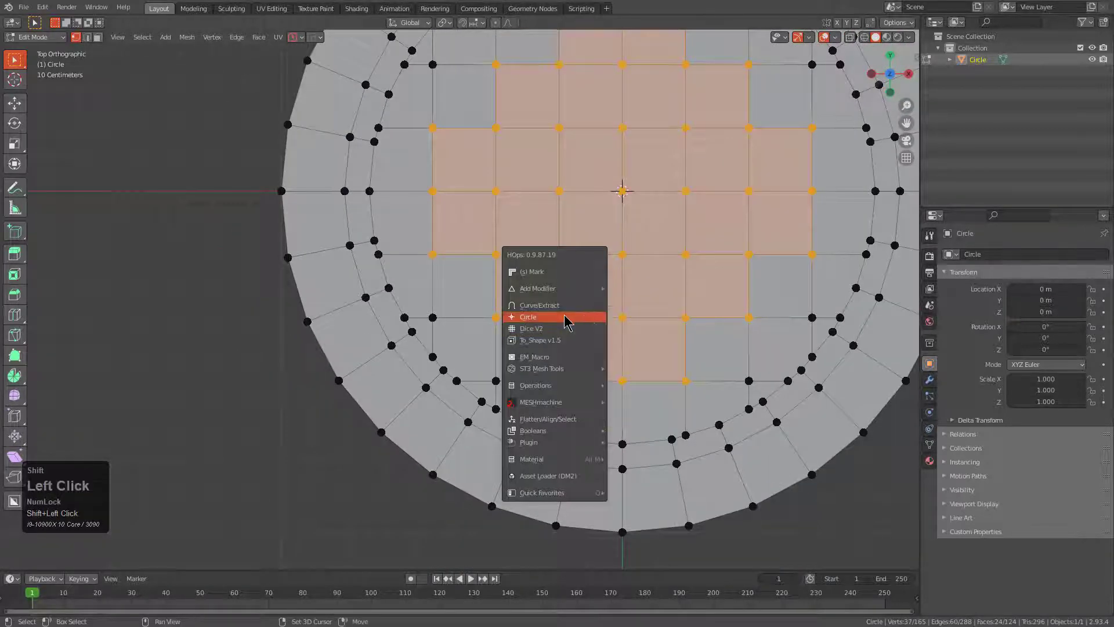
scroll(552, 321, "down", 6)
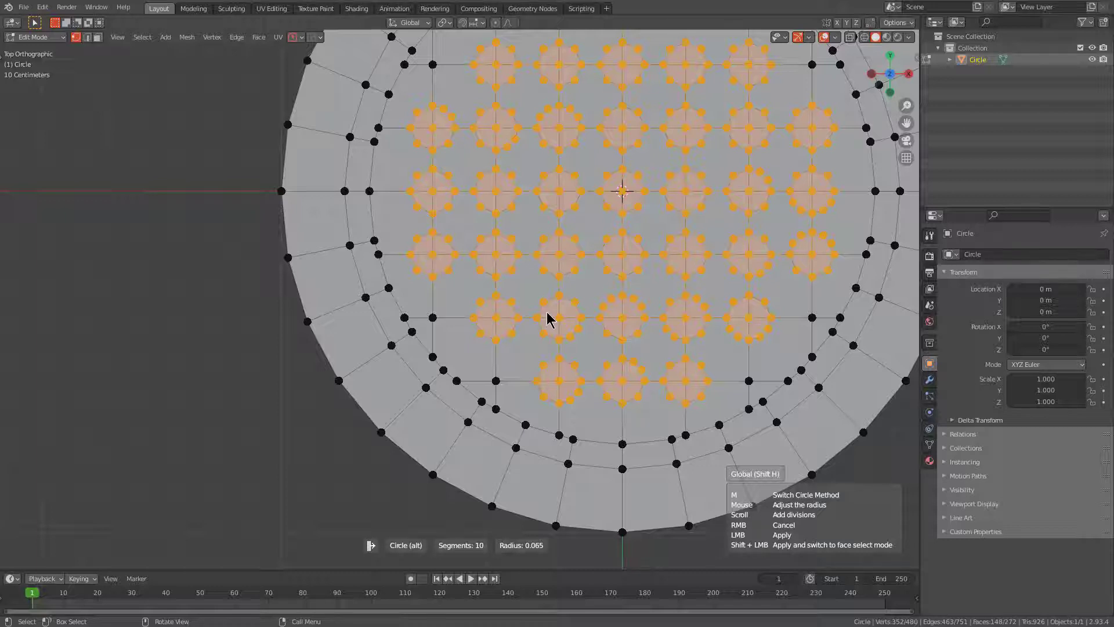
left_click(548, 318)
Step: Switch to face selection and deselect all the faces between the circles, leaving only the circle faces selected
scroll(547, 314, "up", 3)
key("3")
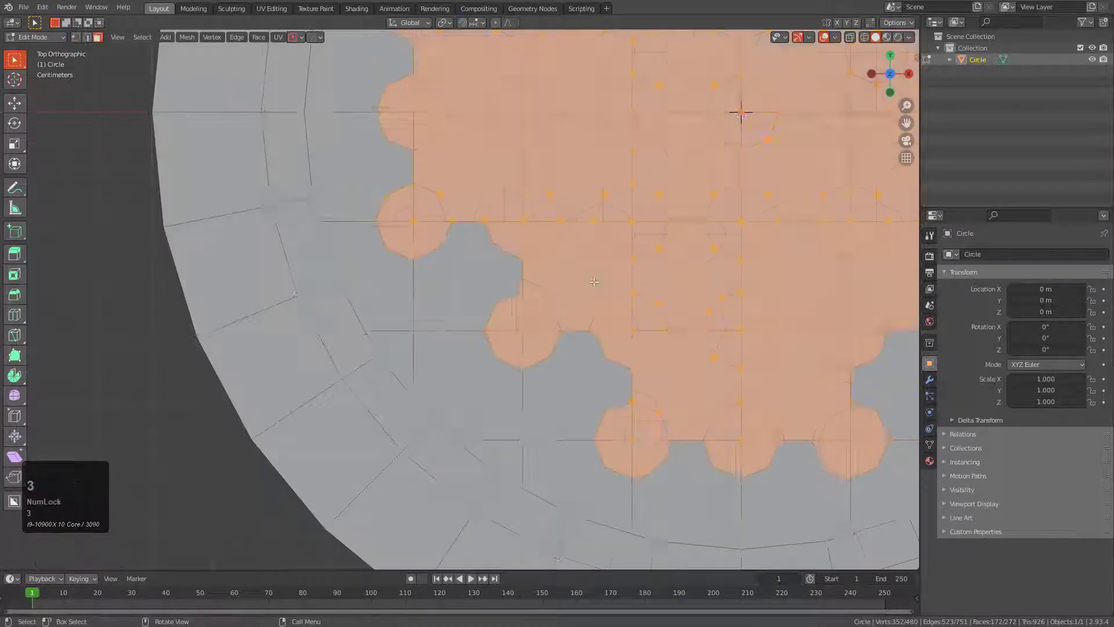
scroll(594, 282, "down", 3)
middle_click_drag(594, 282, 566, 355, "shift")
left_click(569, 296, "shift")
left_click(575, 235, "shift")
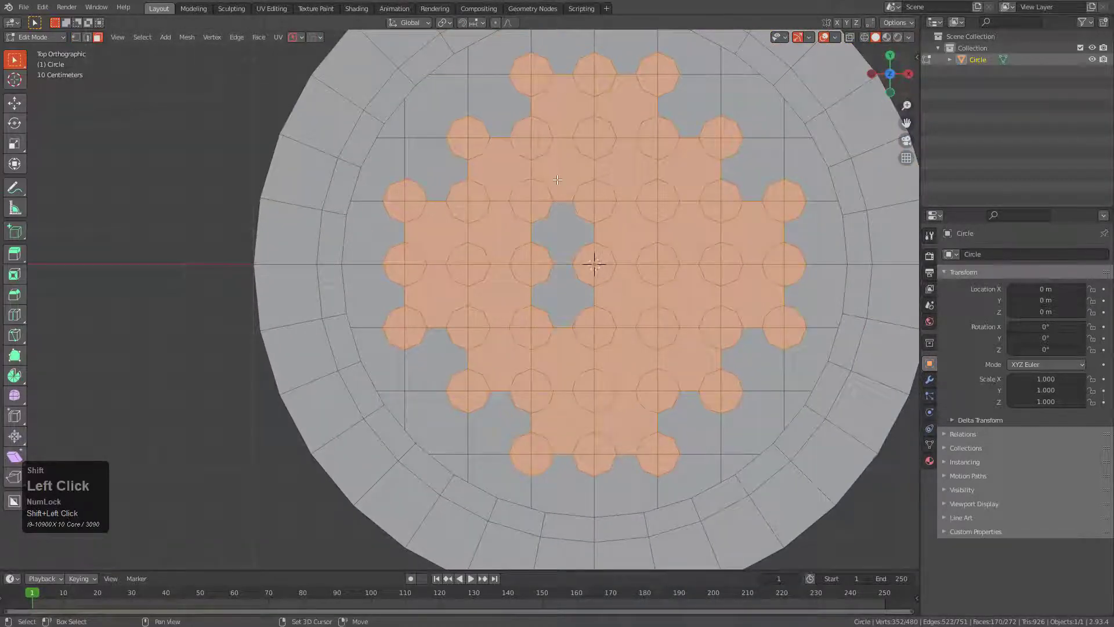
left_click(557, 180, "shift")
left_click(560, 116, "shift")
left_click(504, 168, "shift")
left_click(439, 228, "shift")
left_click(496, 238, "shift")
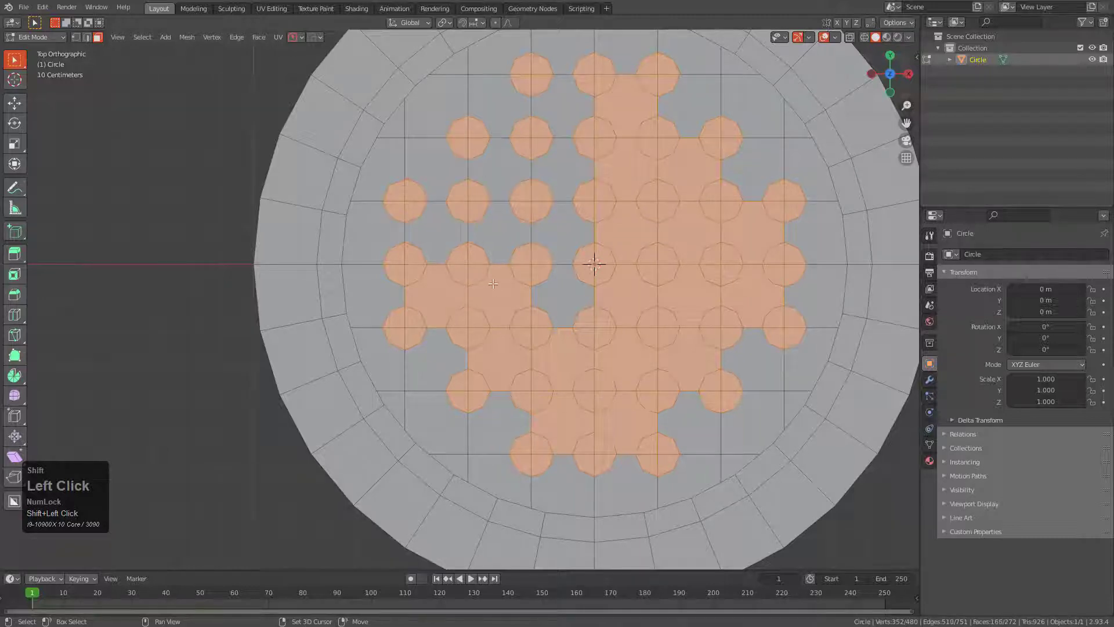
left_click(499, 298, "shift")
left_click(450, 301, "shift")
left_click(507, 354, "shift")
left_click(547, 357, "shift")
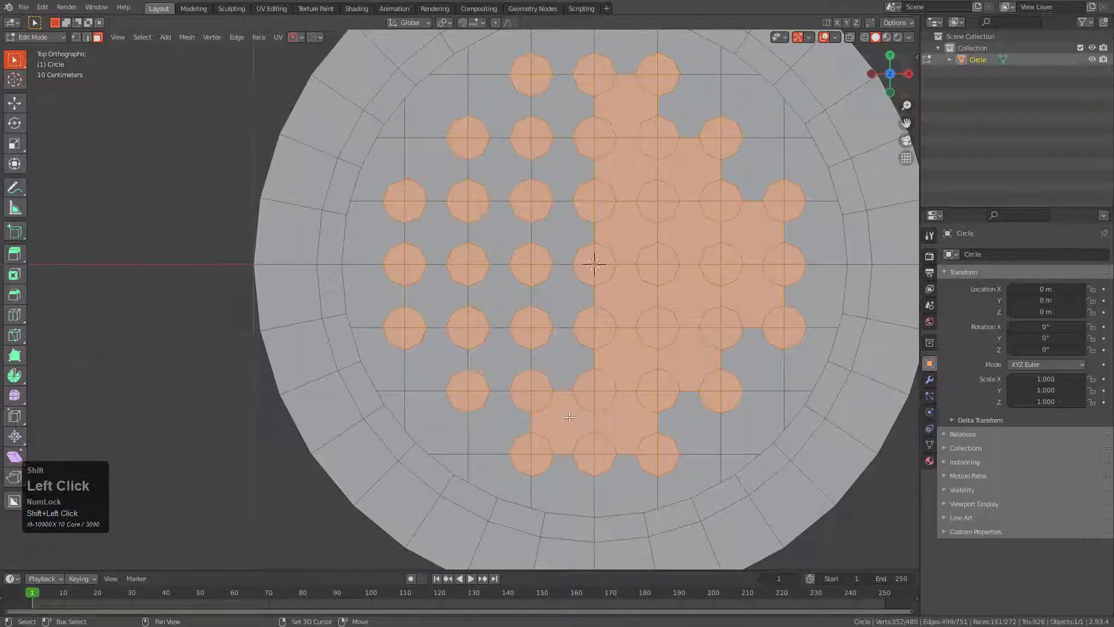
left_click(570, 417, "shift")
left_click(626, 423, "shift")
left_click(632, 368, "shift")
left_click(678, 350, "shift")
left_click(688, 296, "shift")
left_click(636, 292, "shift")
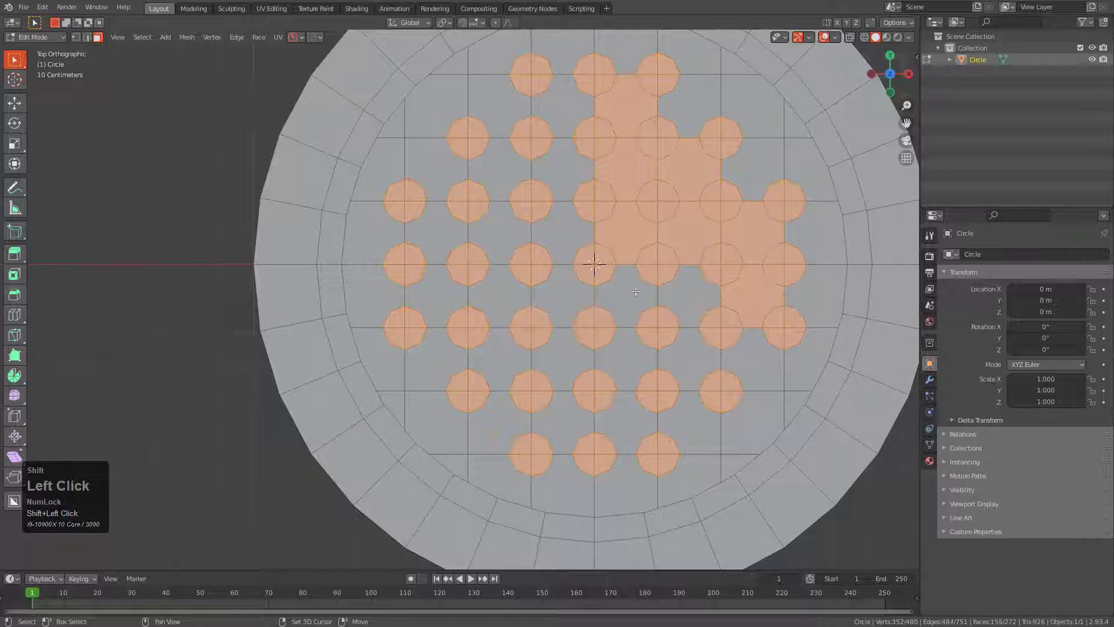
left_click(652, 226, "shift")
left_click(684, 224, "shift")
left_click(740, 227, "shift")
left_click(752, 293, "shift")
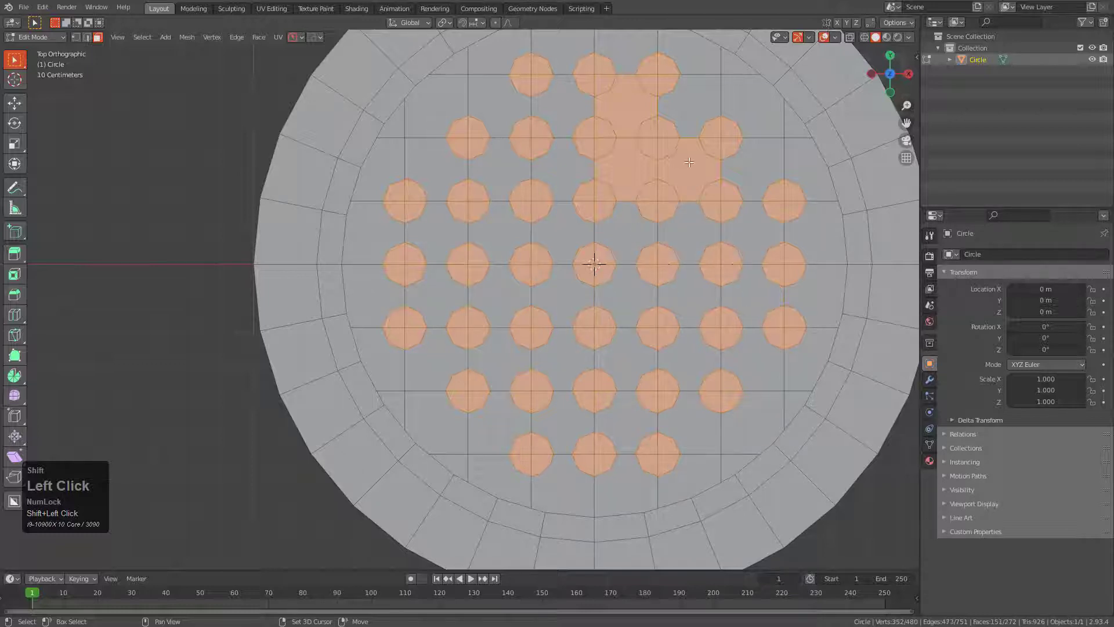
left_click(689, 162, "shift")
left_click(626, 169, "shift")
left_click(625, 109, "shift")
Step: Inset all the circle faces to give each a thin inner ring, and clear the selection
scroll(773, 368, "up", 4)
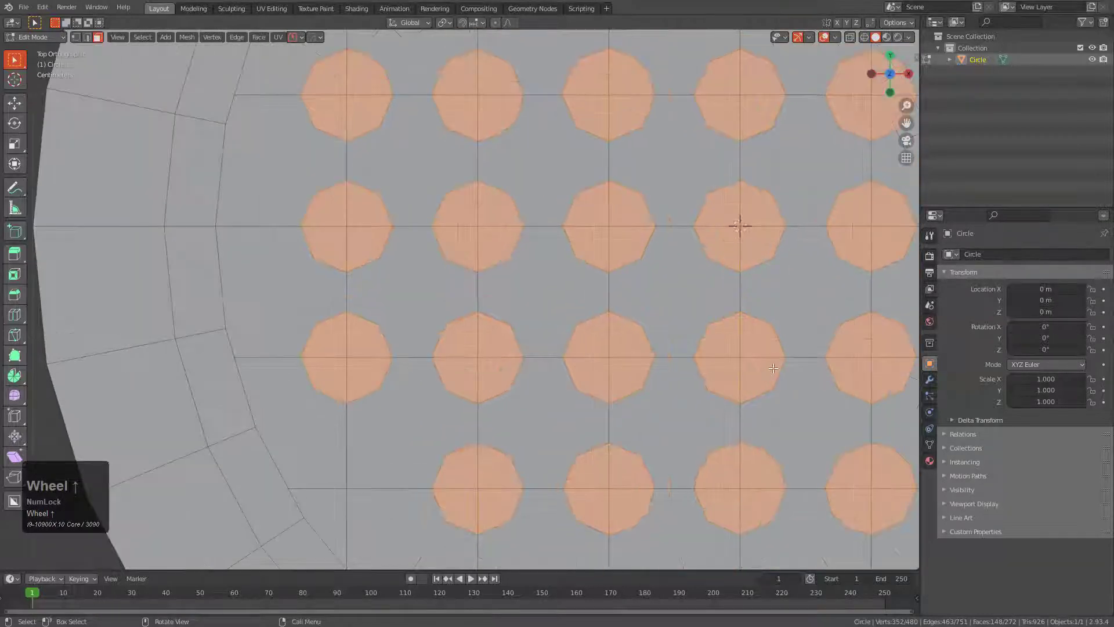
key("i")
left_click(756, 356)
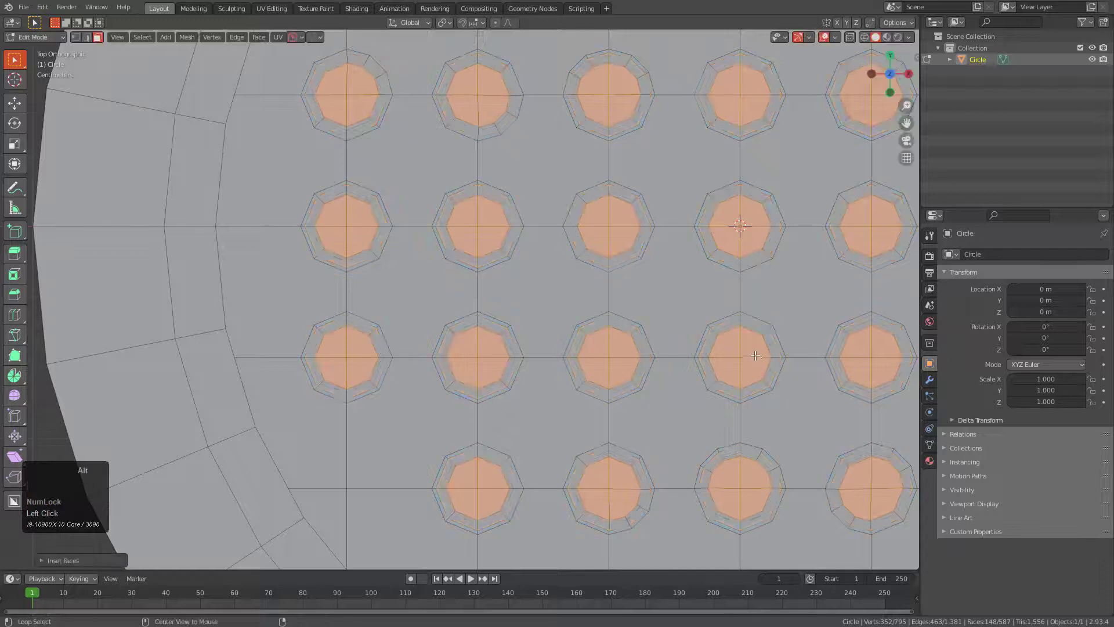
key("alt+a")
Step: Launch the Edit Multi Join tool and connect the facing corner vertices of the two leftmost circle columns with horizontal edges
scroll(714, 342, "down", 2)
middle_click_drag(591, 306, 601, 242, "shift")
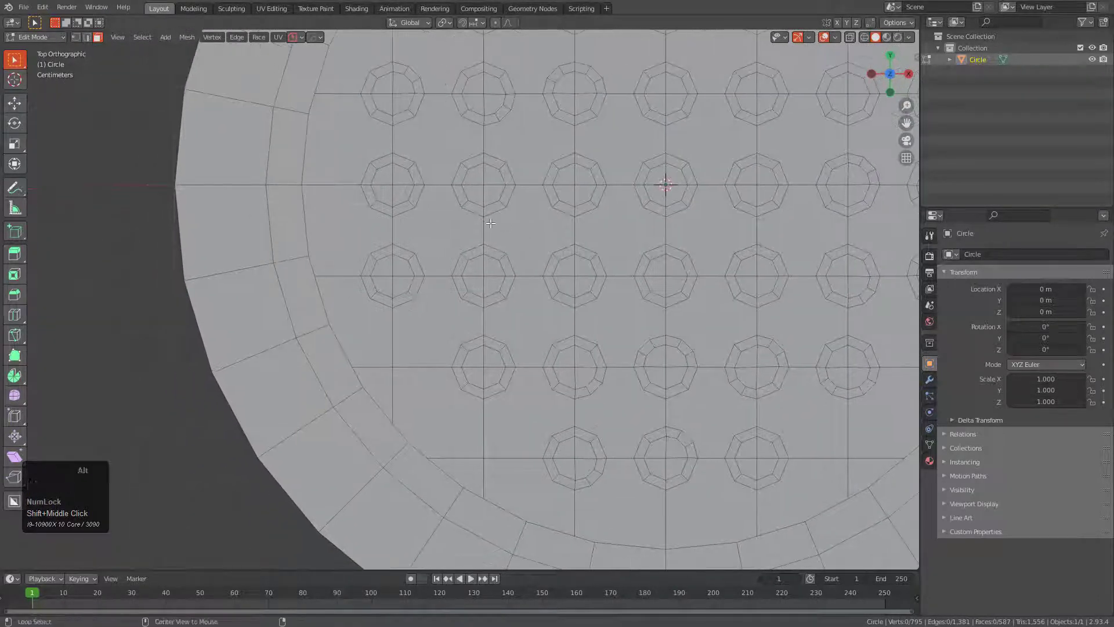
key("1")
scroll(398, 180, "up", 2)
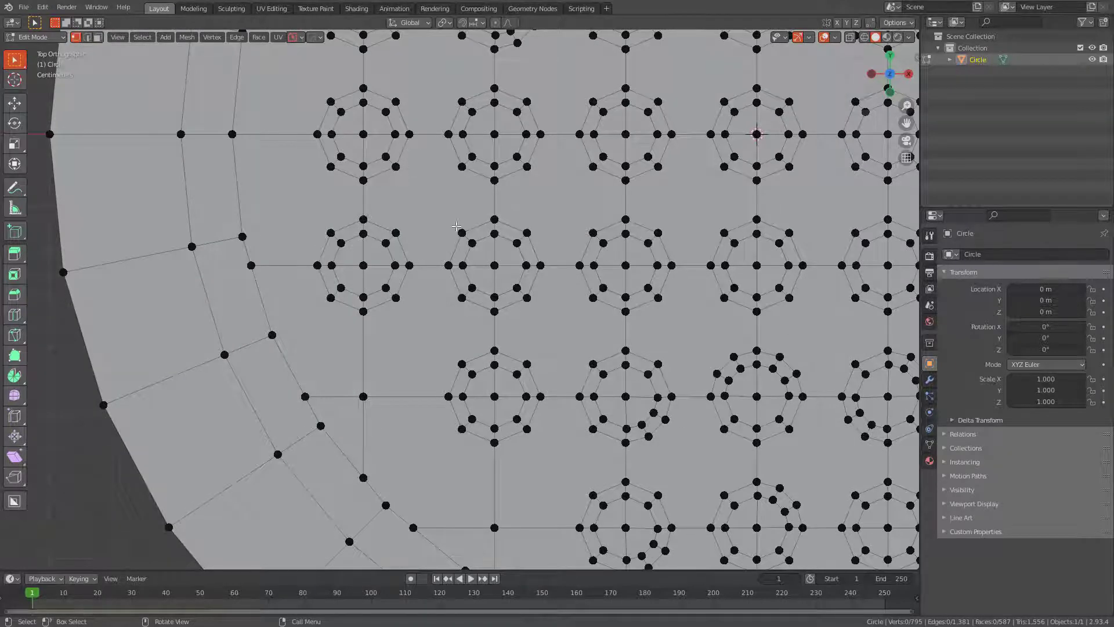
left_click(514, 191, "shift")
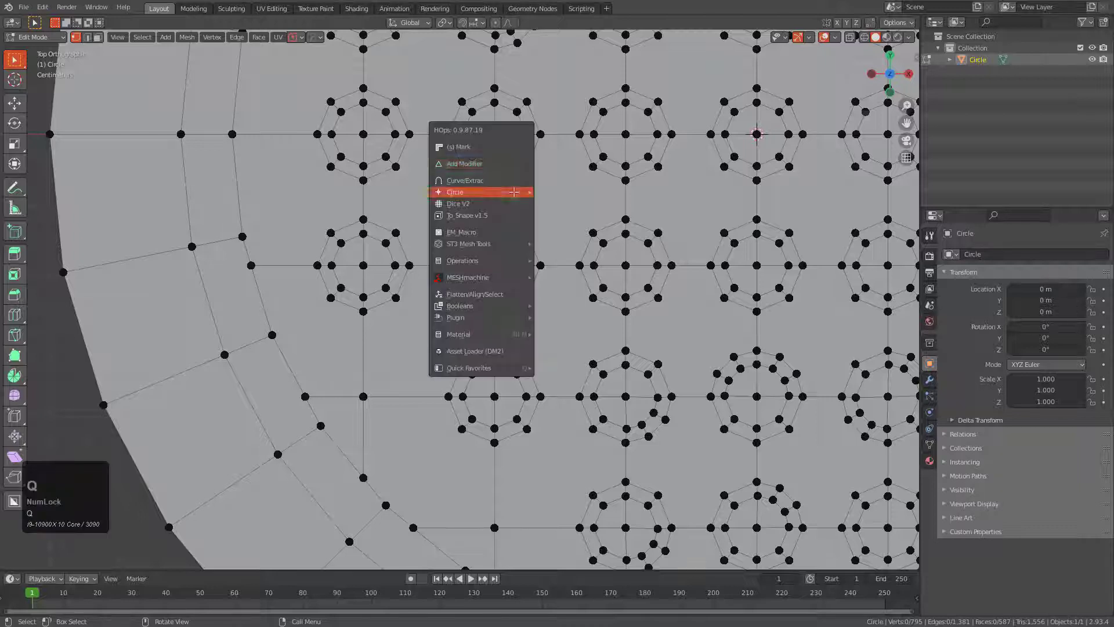
left_click(503, 153)
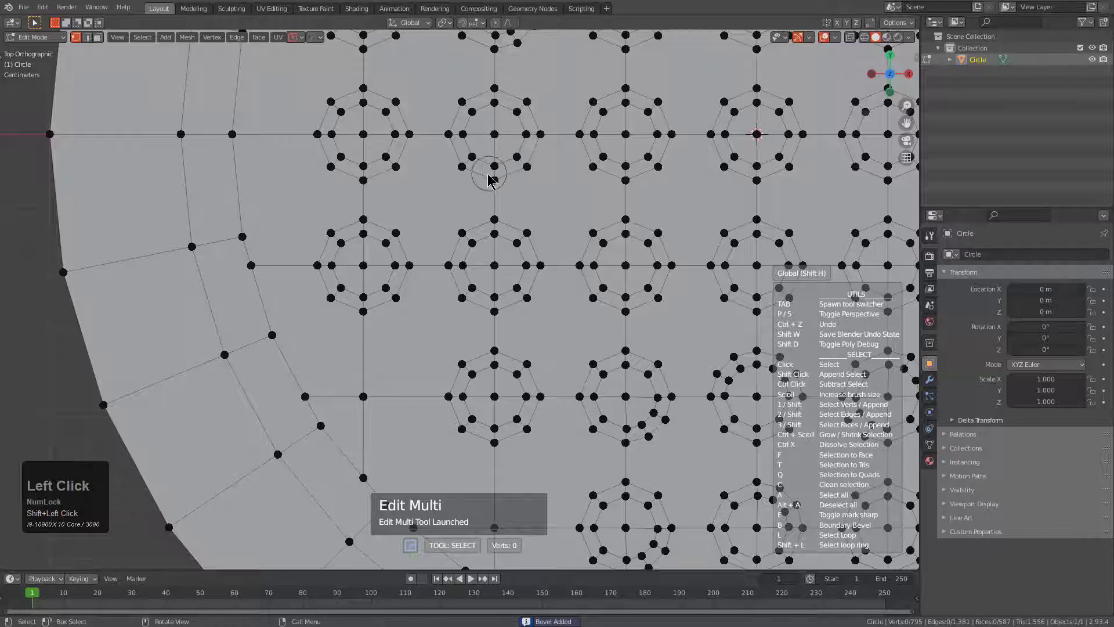
key("j")
left_click(395, 167)
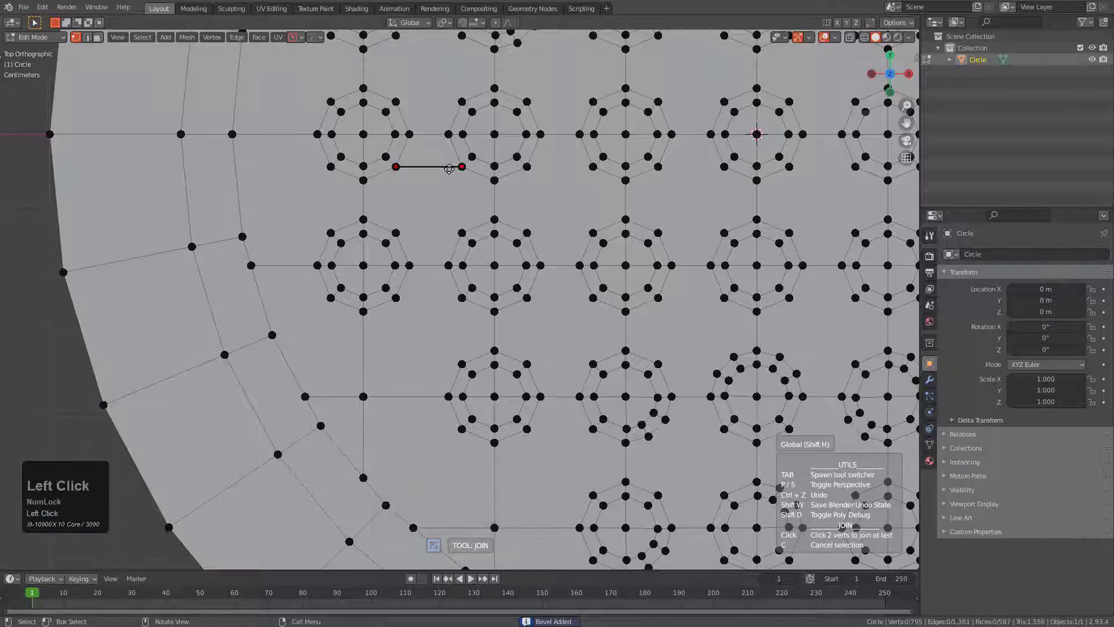
left_click(396, 233)
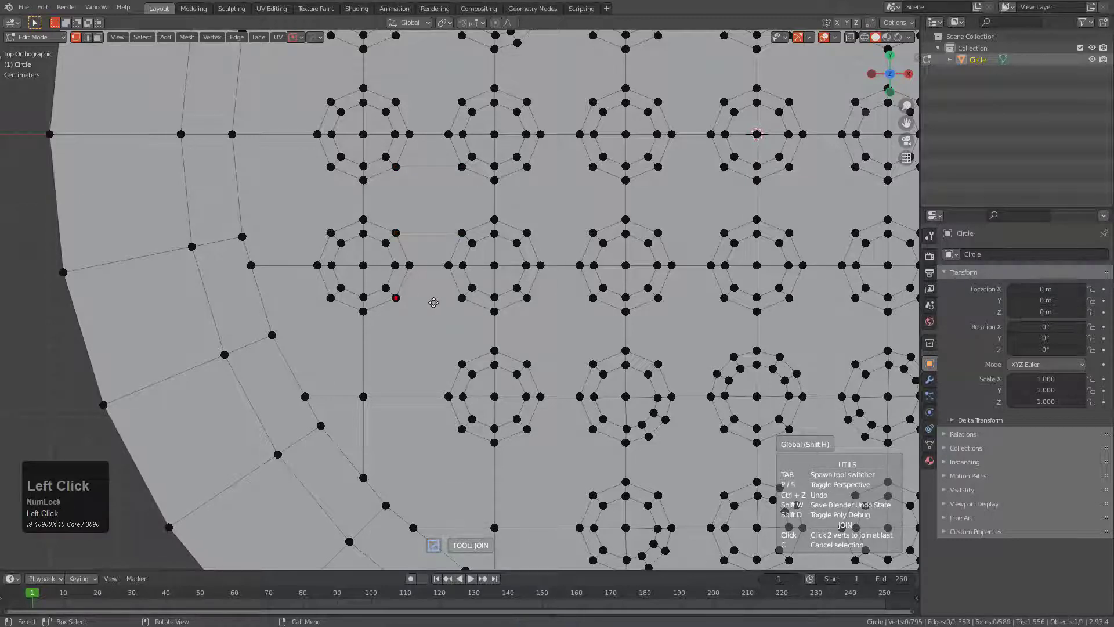
left_click(455, 299)
Step: Join the facing corner vertices of neighbouring circles in the lower rows, horizontally and vertically
left_click(583, 362)
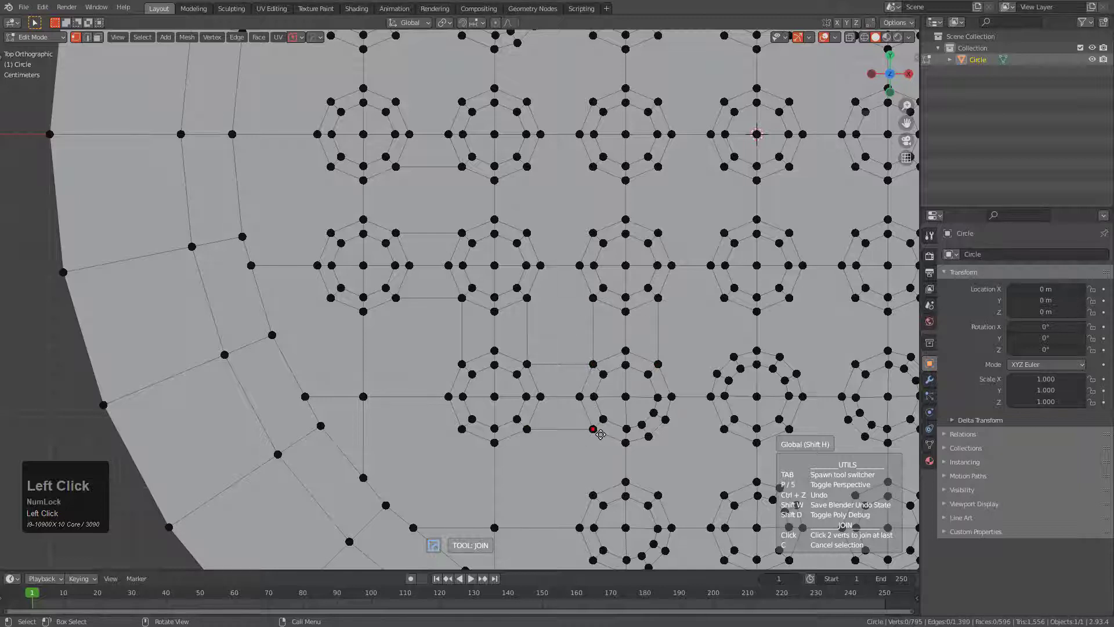
left_click(593, 495)
left_click(724, 429)
left_click(659, 437)
left_click(717, 373)
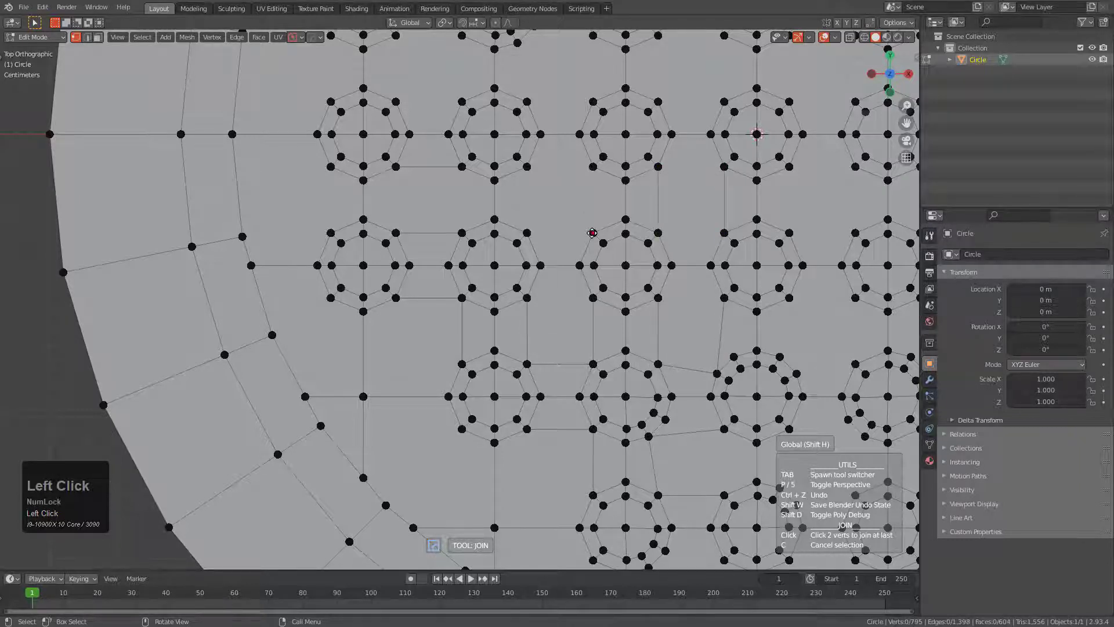
Step: Join the remaining corner vertices between the centre row and the row below it, and between the lowest row's circles
left_click(591, 167)
left_click(527, 167)
left_click(536, 216)
scroll(567, 358, "down", 2, "shift")
scroll(524, 347, "down", 2)
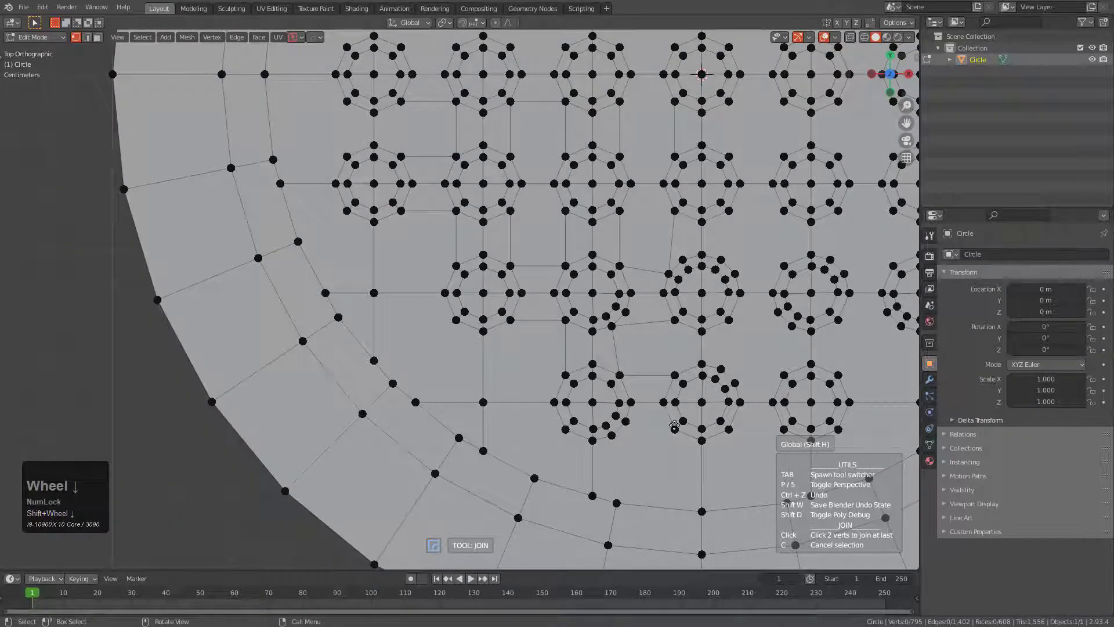
left_click(613, 434)
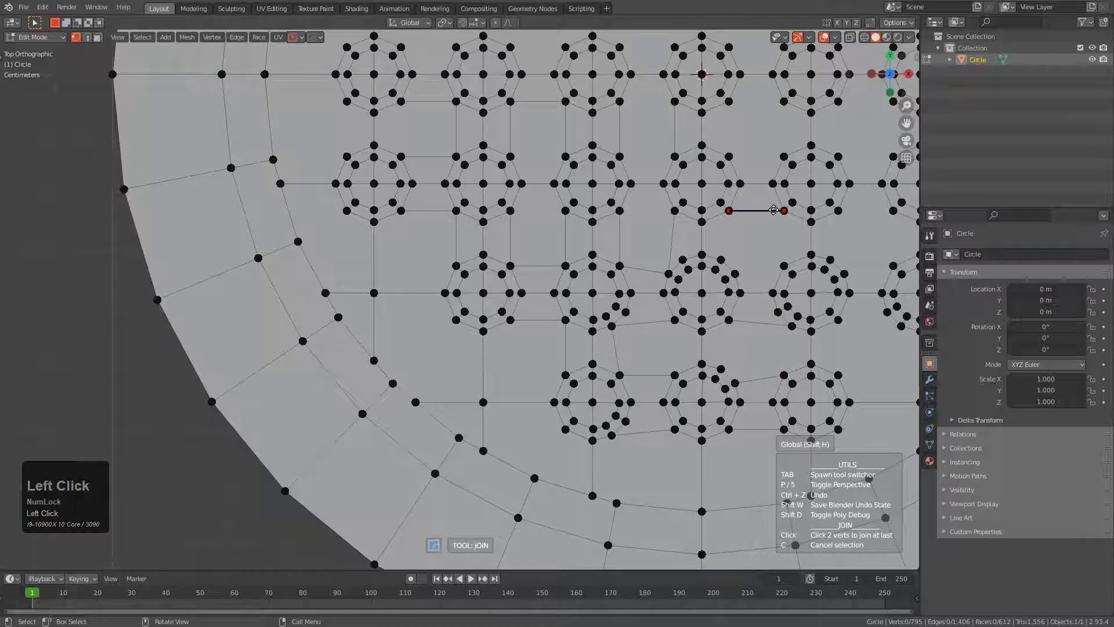
Step: Add an edge cut across the small ring quad of the lowest row's leftmost circle and slide it along the ring
middle_click_drag(656, 384, 619, 307, "shift")
scroll(619, 306, "up", 2)
middle_click_drag(667, 366, 575, 323, "shift")
scroll(575, 324, "up", 5)
key("2")
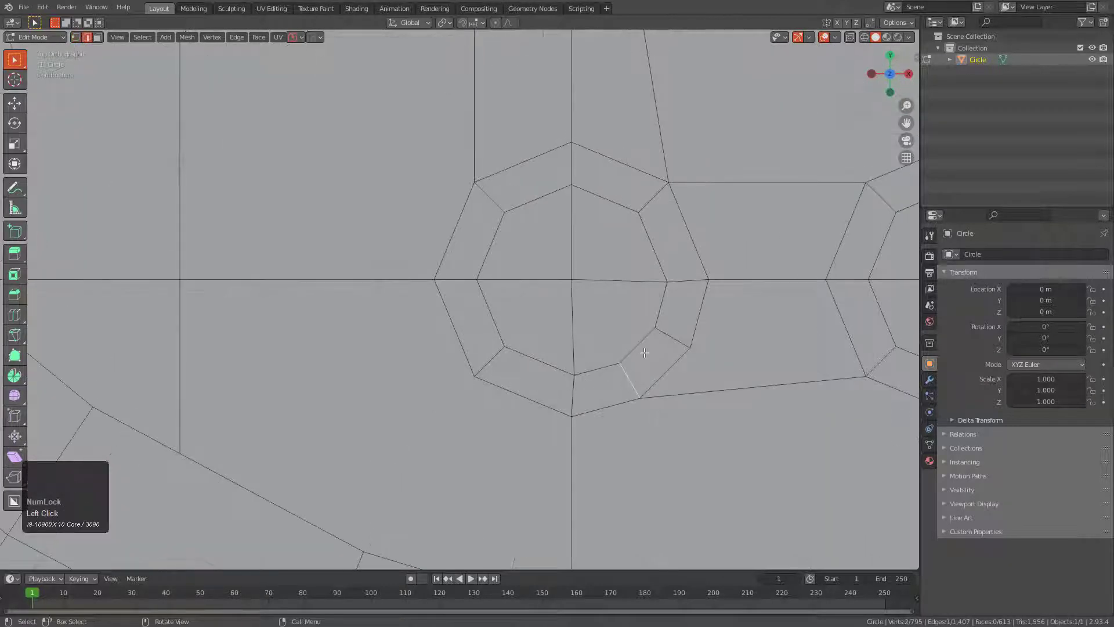
key("ctrl+r")
left_click(660, 337)
key("g")
key("g")
left_click(656, 340)
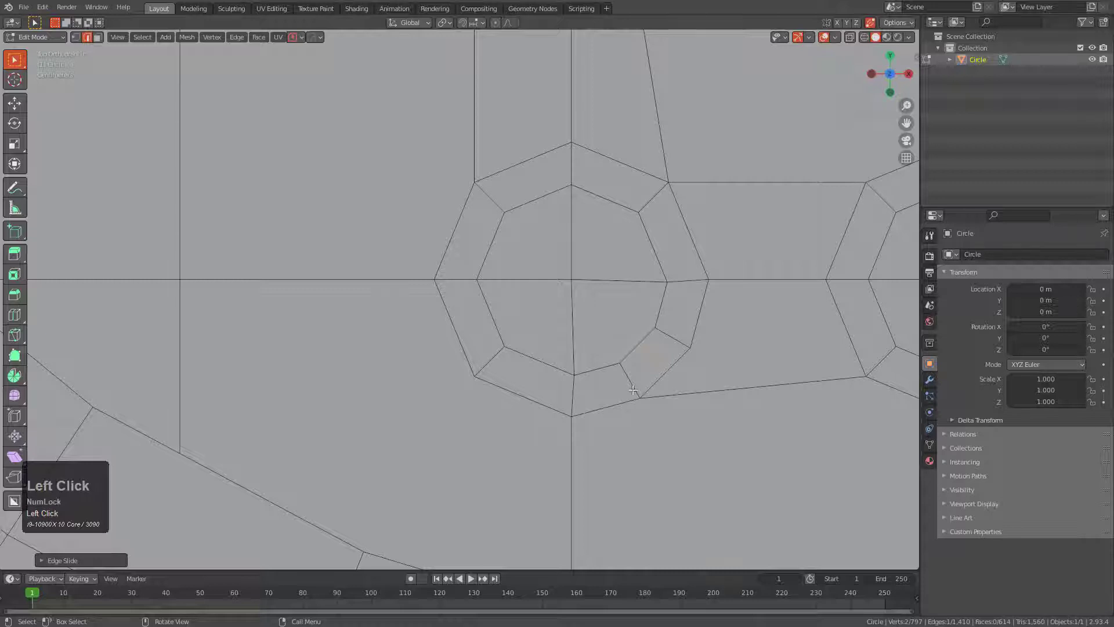
Step: Slide the edges on either side of the new cut into it, restoring a single corner on the lowest row's leftmost circle ring
left_click(633, 389)
key("g")
key("g")
left_click(672, 338)
left_click(674, 336)
key("g")
key("g")
left_click(629, 388)
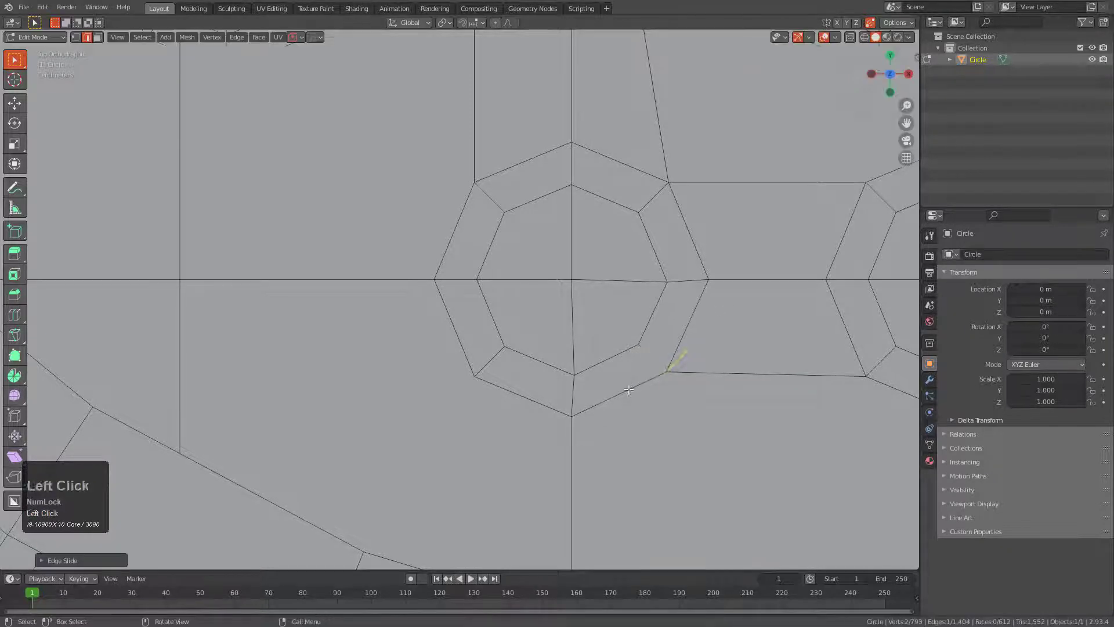
Step: Add a loop cut across the small lower-right ring quad of the affected circle in the row above
scroll(630, 390, "down", 2)
scroll(515, 239, "down", 2)
middle_click_drag(569, 185, 560, 360, "shift")
scroll(577, 316, "up", 1)
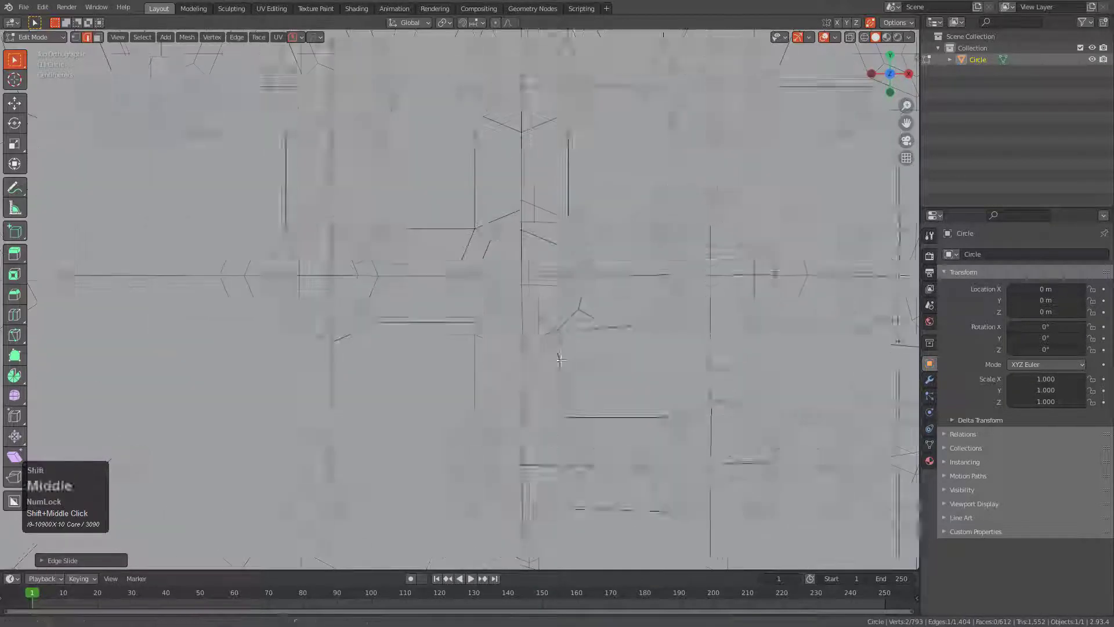
scroll(560, 360, "up", 1)
key("ctrl+r")
left_click(600, 325)
left_click(608, 320)
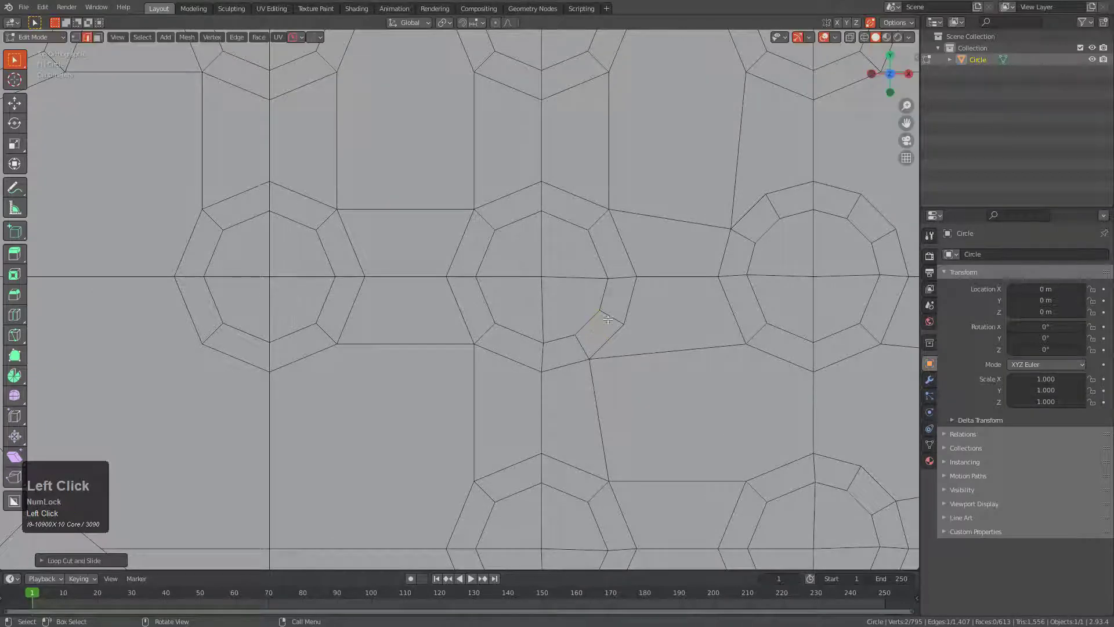
Step: Slide both neighbouring ring edges onto that circle's new cut so they collapse into one corner edge
key("g")
key("g")
left_click(580, 355)
key("g")
key("g")
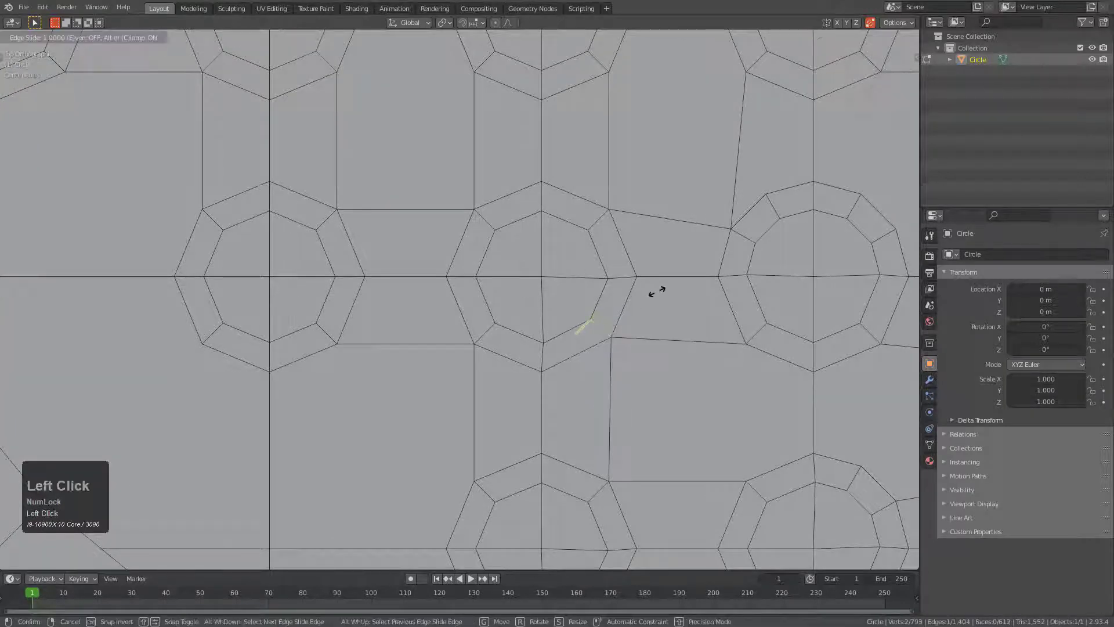
left_click(657, 292)
Step: Clear the selection and symmetrize the mesh across the vertical centre line, copying the left half's edges to the right half
scroll(638, 307, "down", 3)
key("alt+a")
scroll(610, 313, "down", 2)
middle_click_drag(602, 284, 747, 456, "shift")
scroll(627, 362, "down", 3)
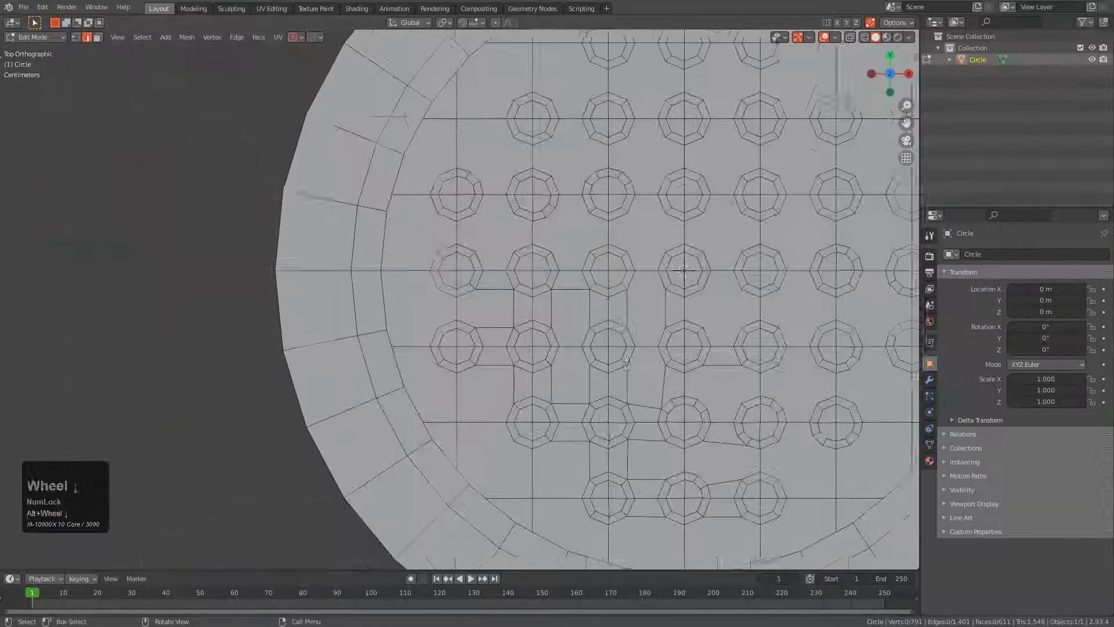
key("alt+x")
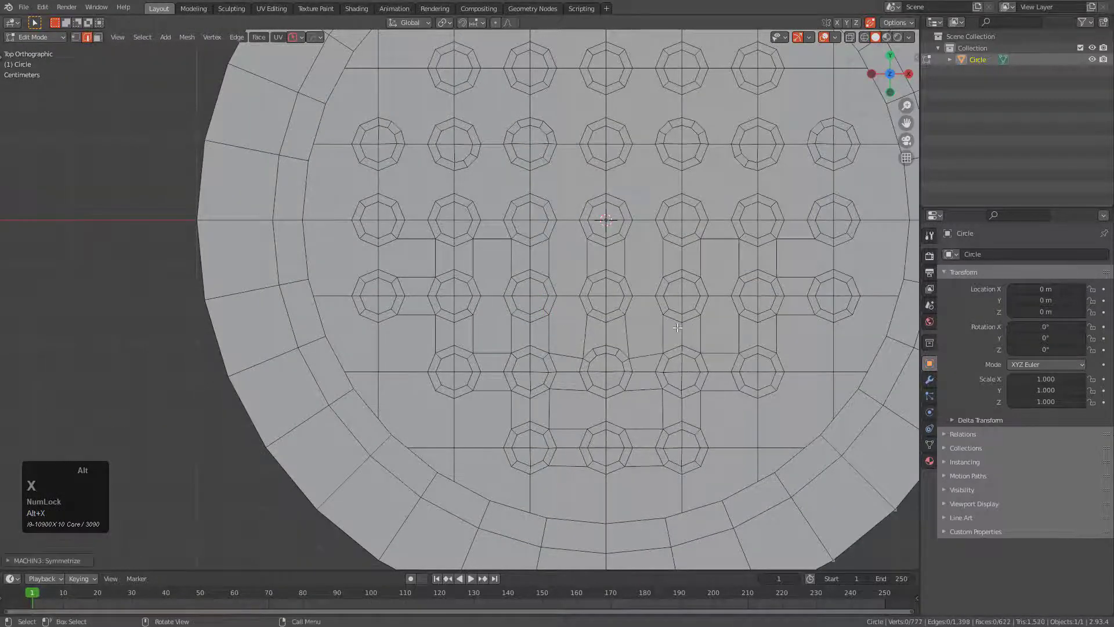
Step: Join the facing corner vertices of the centre-column circle and its left neighbour in the row below the centre row
scroll(638, 334, "up", 2)
key("1")
left_click(586, 319)
left_click(629, 320, "shift")
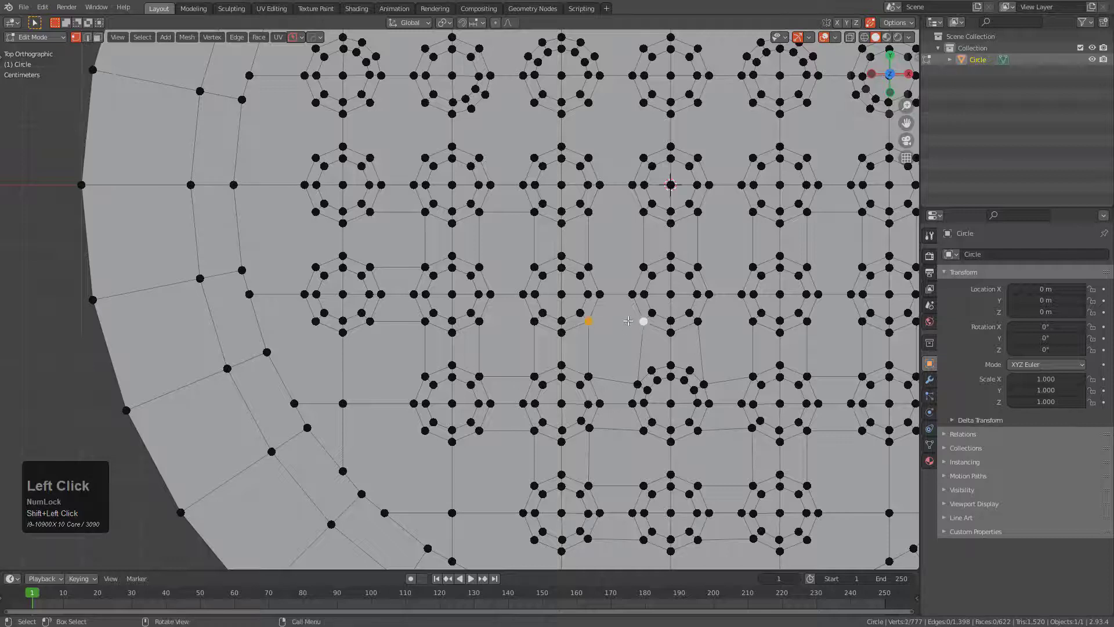
left_click(588, 267)
left_click(644, 267, "shift")
key("j")
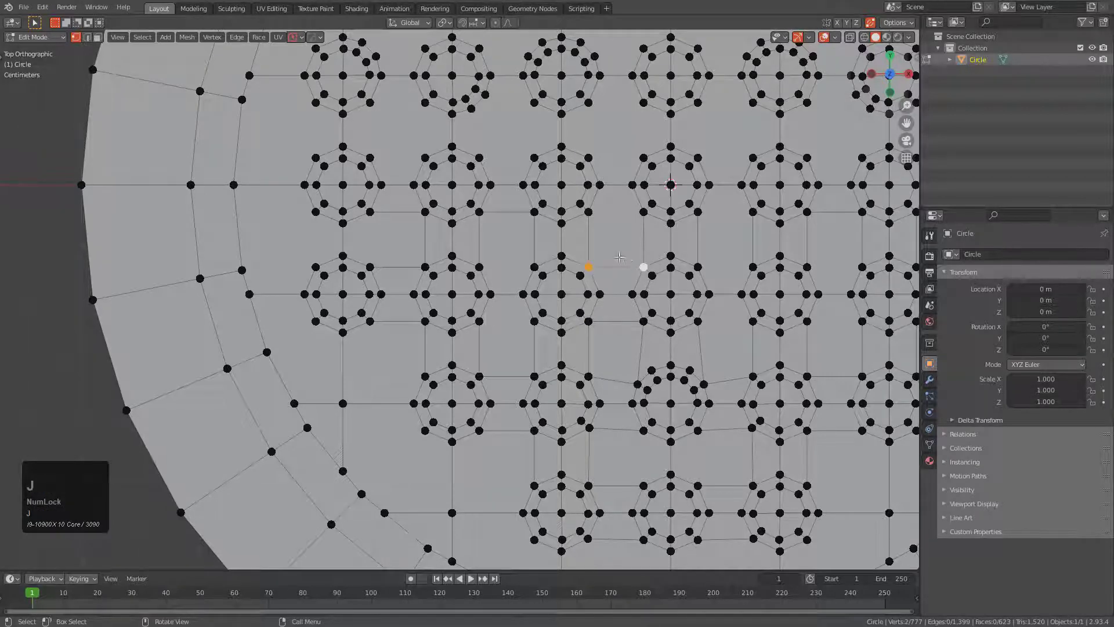
Step: Join the facing corner vertices of the centre circle and its left neighbour, and symmetrize the mesh
left_click(588, 212)
left_click(644, 212, "shift")
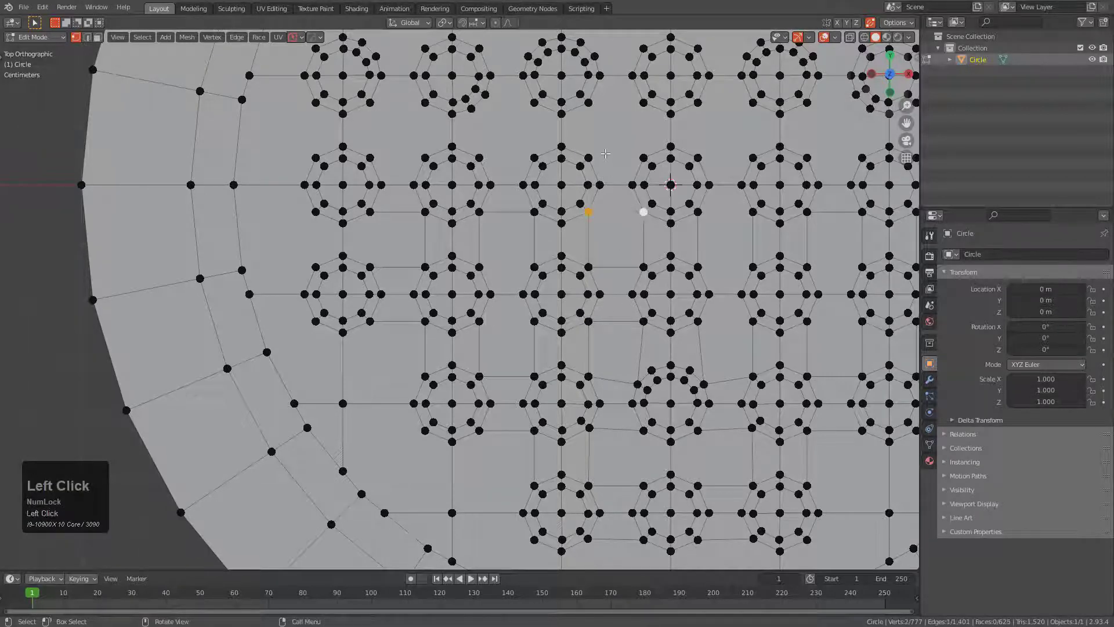
left_click(588, 158)
left_click(643, 158, "shift")
key("j")
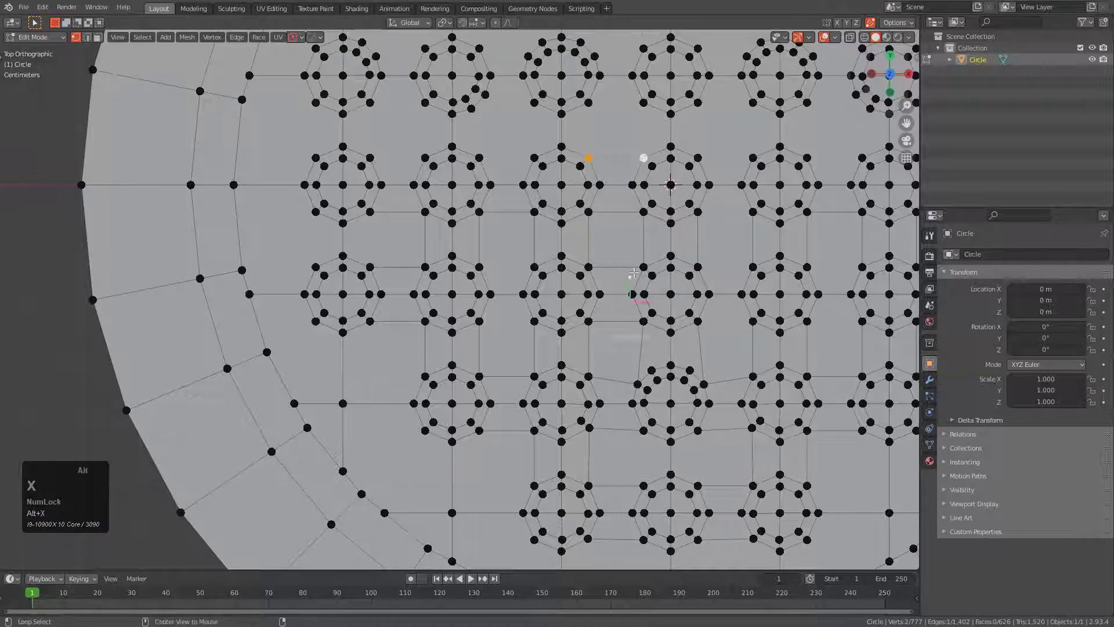
key("alt+x")
Step: Launch Edit Multi with the Merge tool and merge the extra inner-ring vertex beside the leftmost circle column into the ring corner below
middle_click_drag(517, 306, 640, 201, "shift")
scroll(443, 182, "up", 1)
middle_click_drag(380, 200, 470, 321, "shift")
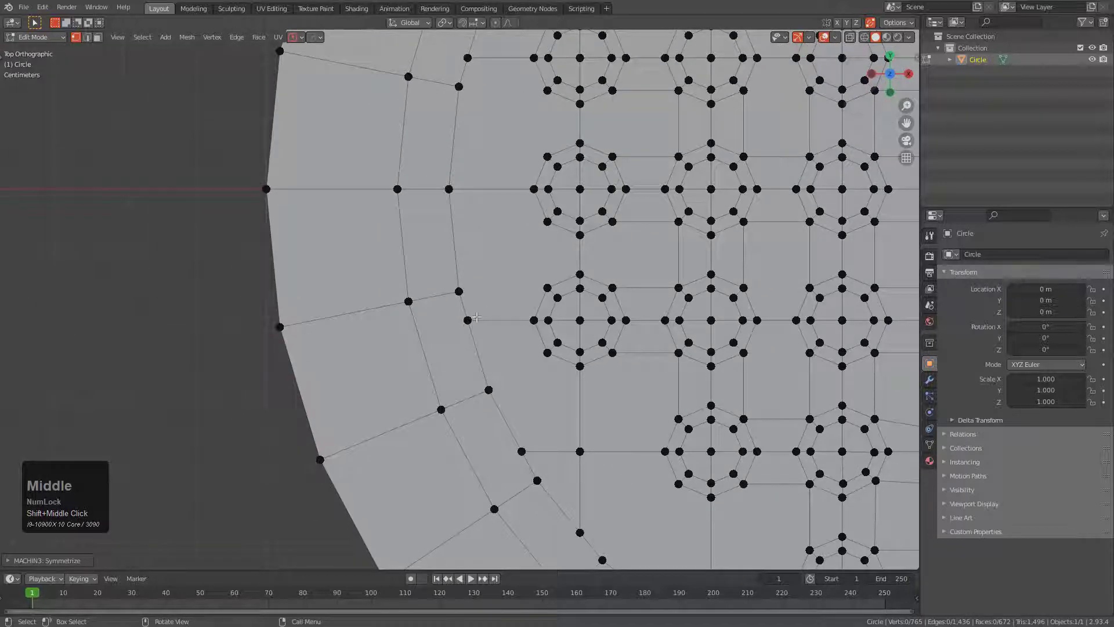
key("q")
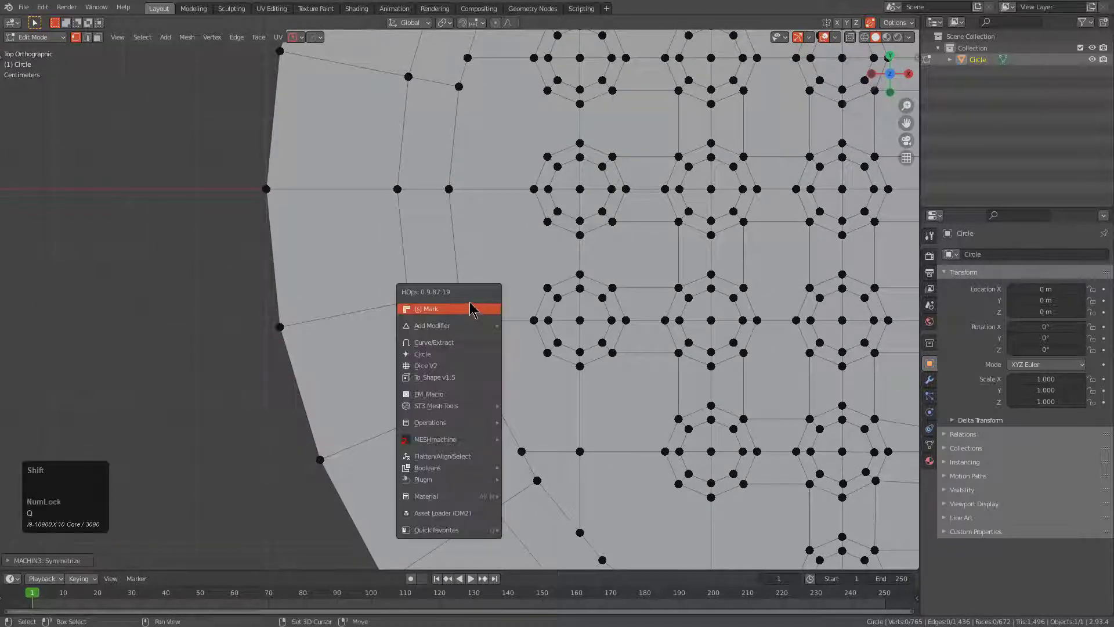
left_click(463, 312, "shift")
key("m")
left_click(467, 321)
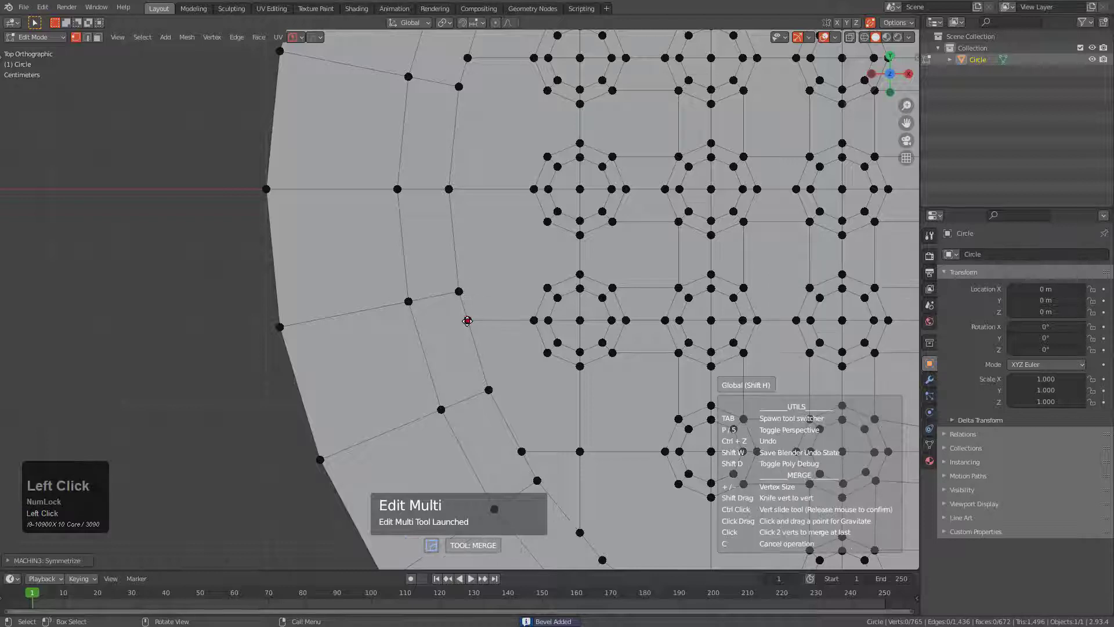
left_click(491, 380)
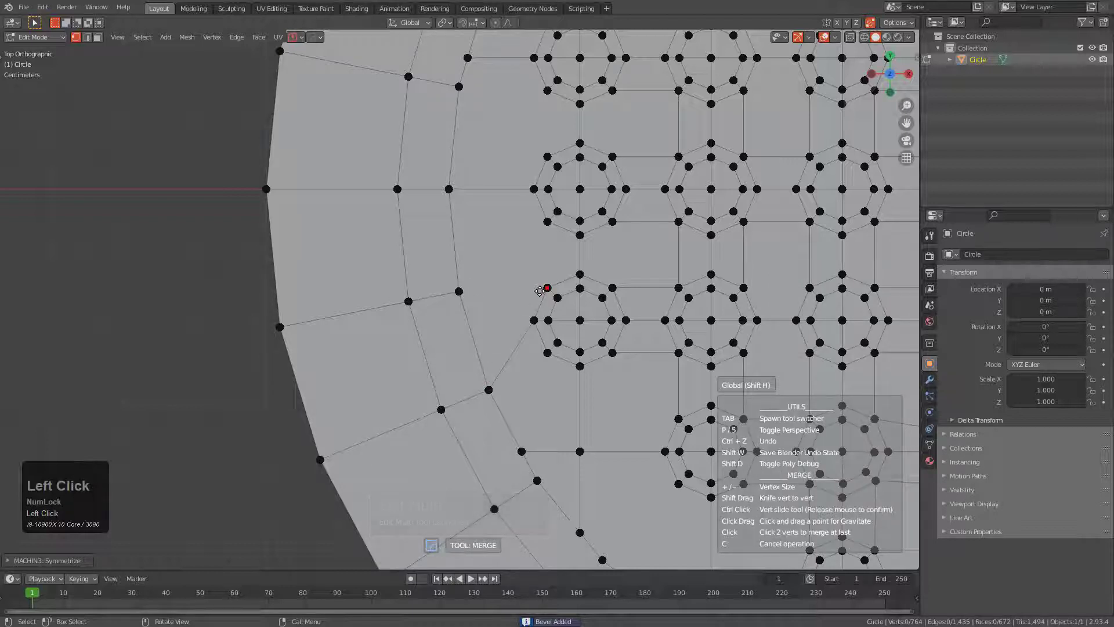
Step: Connect the outward-facing corner vertices of the leftmost circles to the nearest inner-ring vertices with knife cuts
left_click(464, 294, "ctrl")
key("ctrl+z")
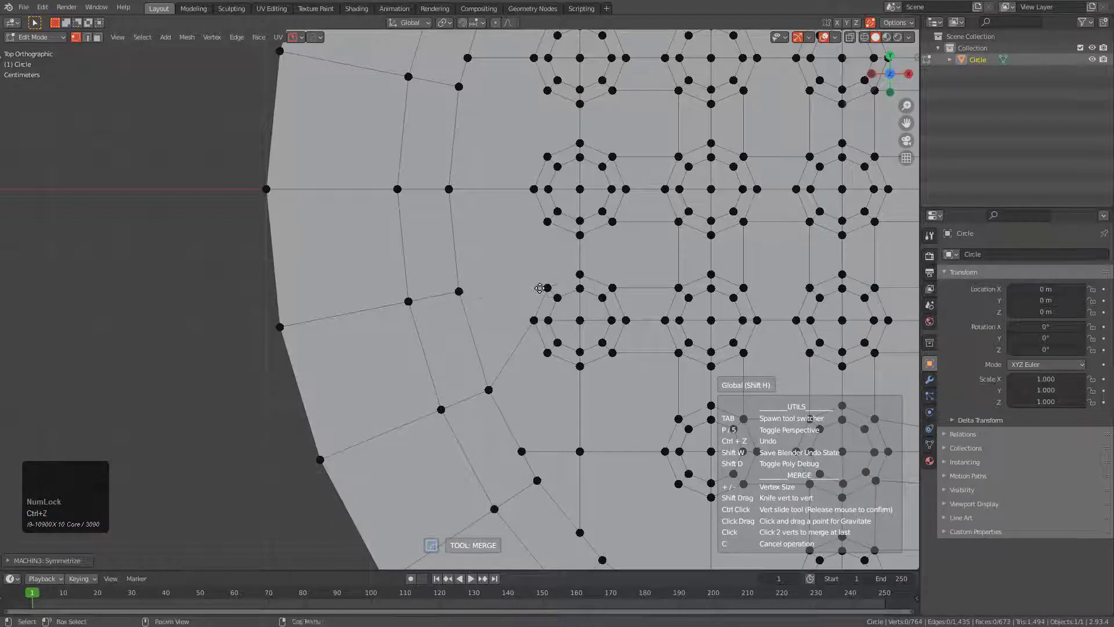
left_click_drag(543, 288, 466, 290, "shift")
left_click_drag(544, 223, 461, 199, "shift")
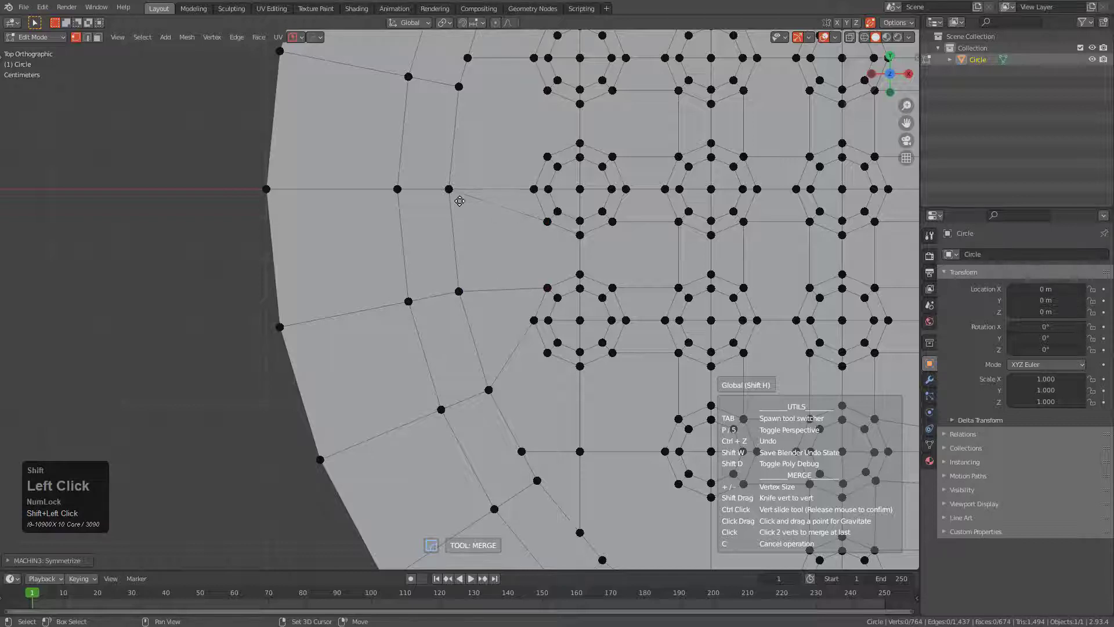
middle_click_drag(555, 410, 521, 326, "shift")
left_click_drag(512, 274, 461, 302, "shift")
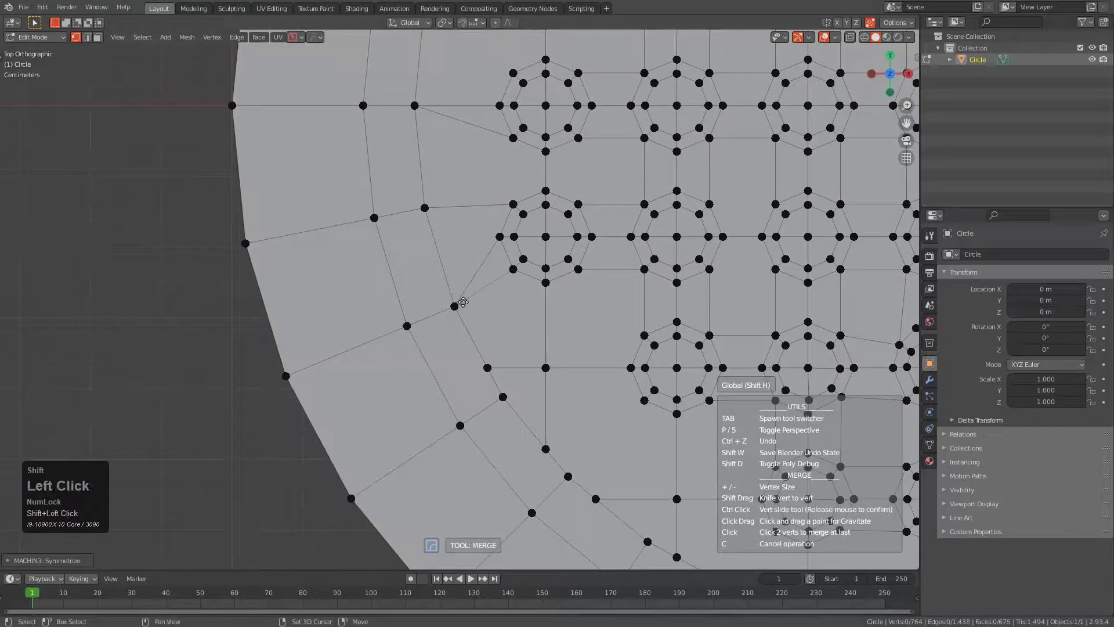
Step: Merge the remaining extra inner-ring vertices on the lower left into their ring corners and connect the adjacent circle's lower-left corner
left_click_drag(500, 369, 509, 393)
middle_click_drag(534, 422, 534, 325, "shift")
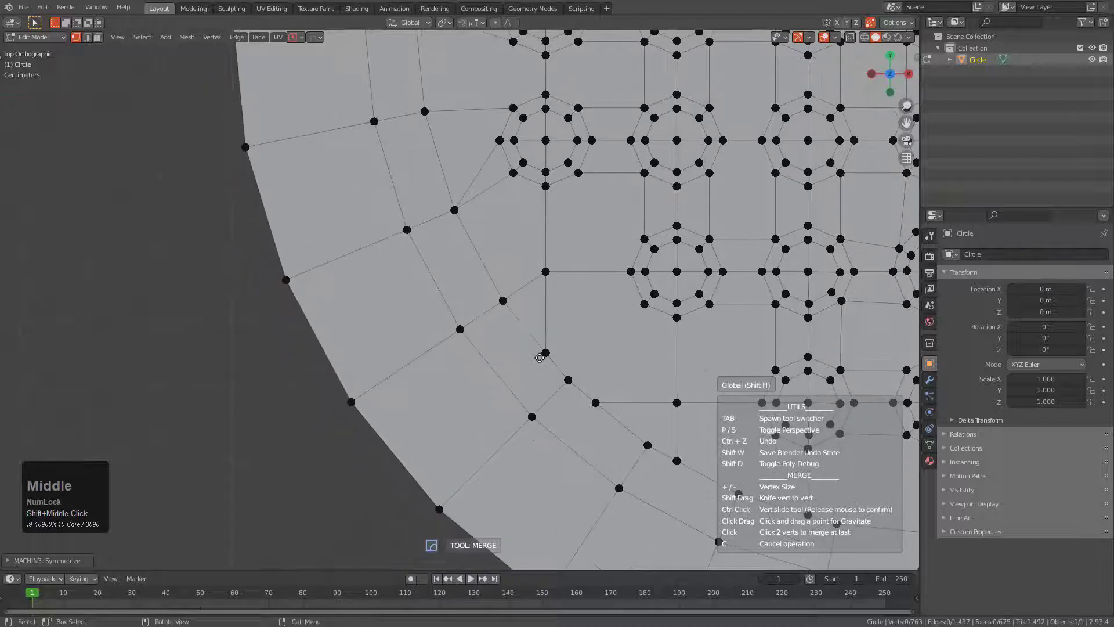
left_click_drag(543, 355, 569, 381)
left_click(670, 458, "shift")
middle_click_drag(666, 415, 521, 316, "shift")
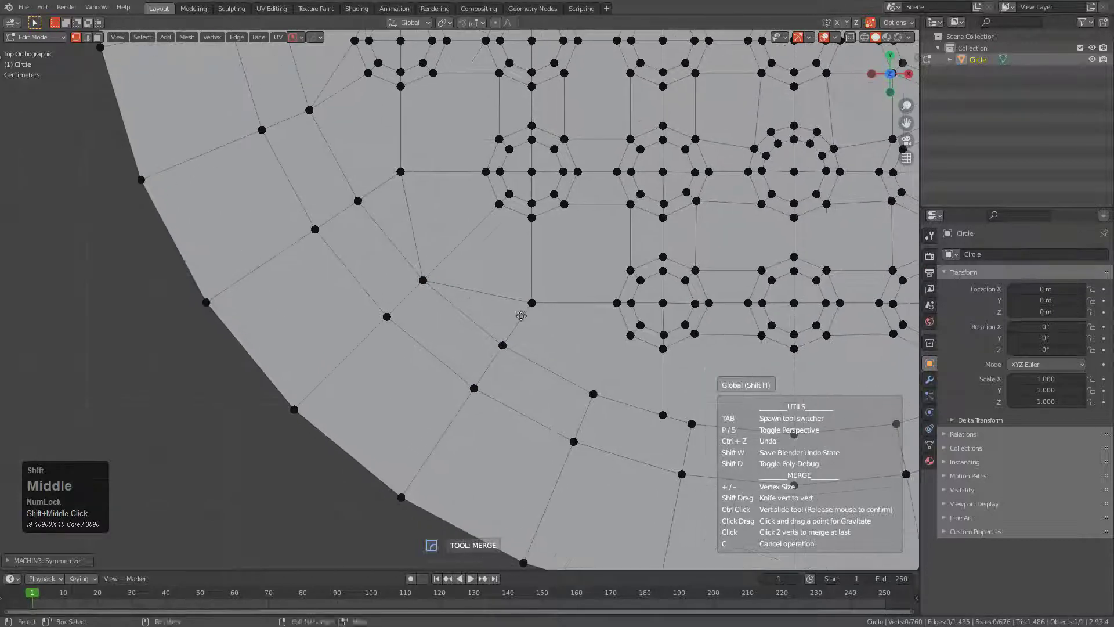
Step: Connect the lower-left and lower-right corners of the lowest row's leftmost circle to the inner-ring vertices below
left_click_drag(593, 393, 630, 335)
key("ctrl+z")
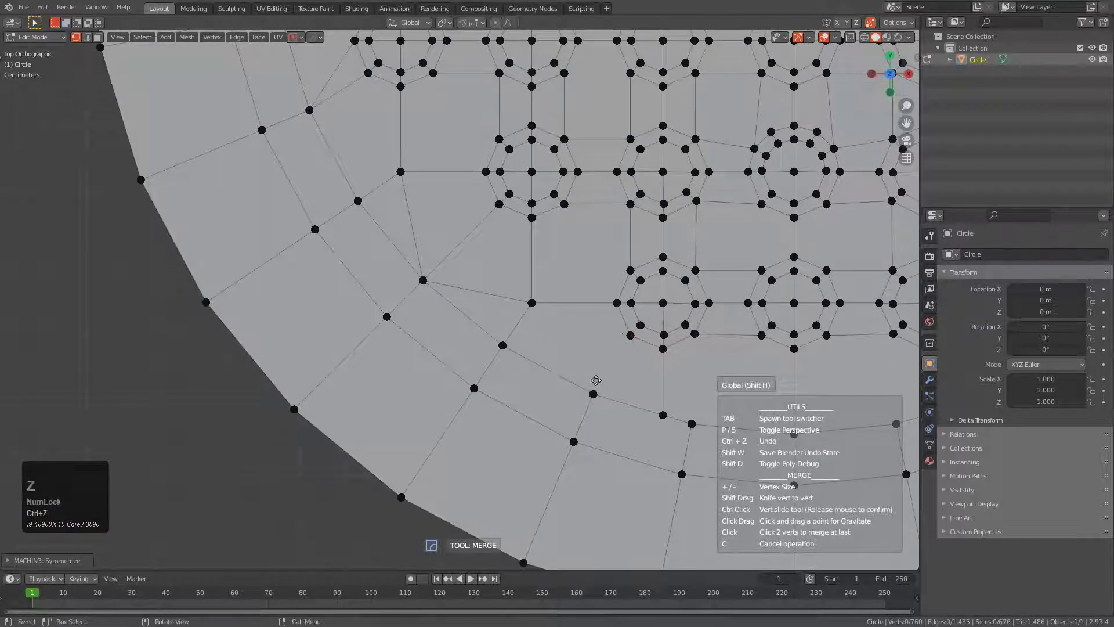
left_click_drag(593, 394, 595, 394, "shift")
middle_click_drag(632, 353, 462, 288, "shift")
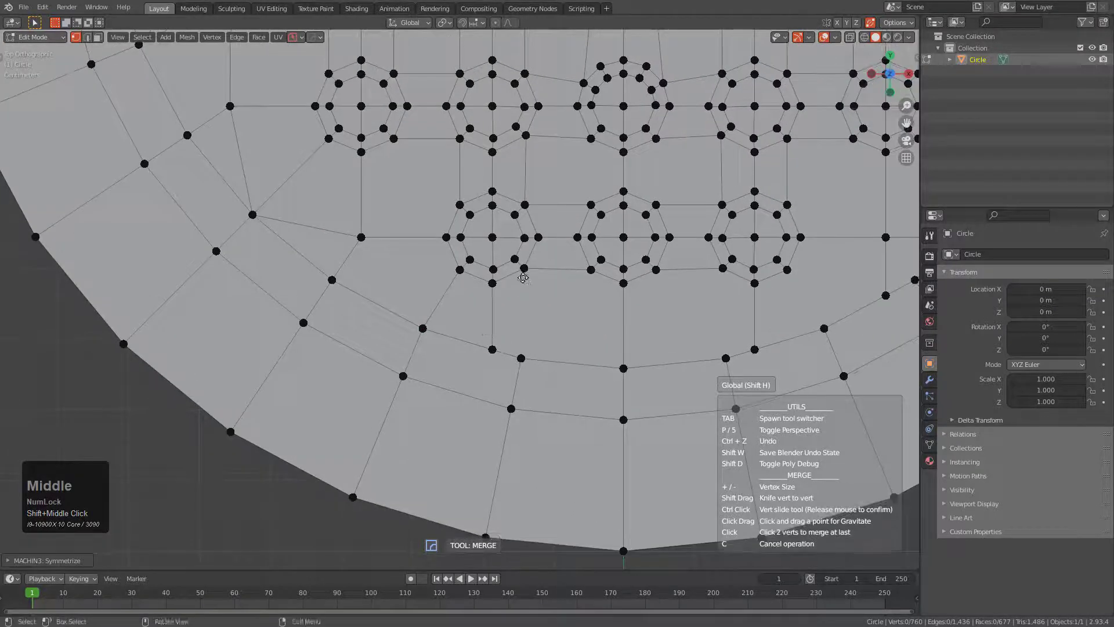
left_click_drag(524, 268, 521, 364, "shift")
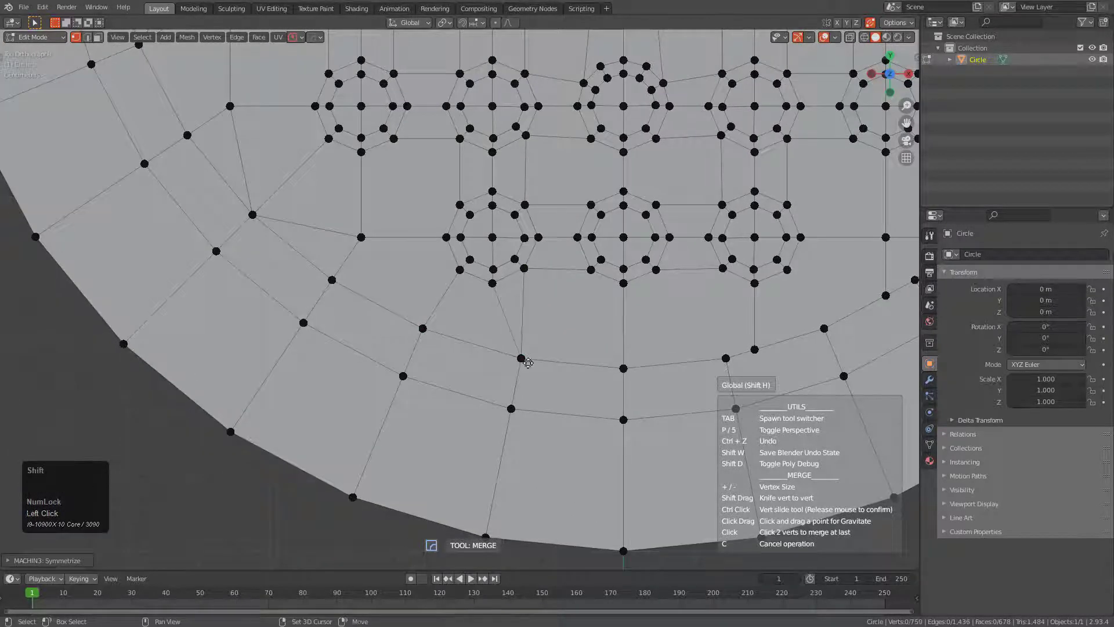
Step: Connect the lower-left corner of the lowest row's middle circle to the inner ring's bottom centre vertex
left_click_drag(588, 273, 616, 367)
key("ctrl+z")
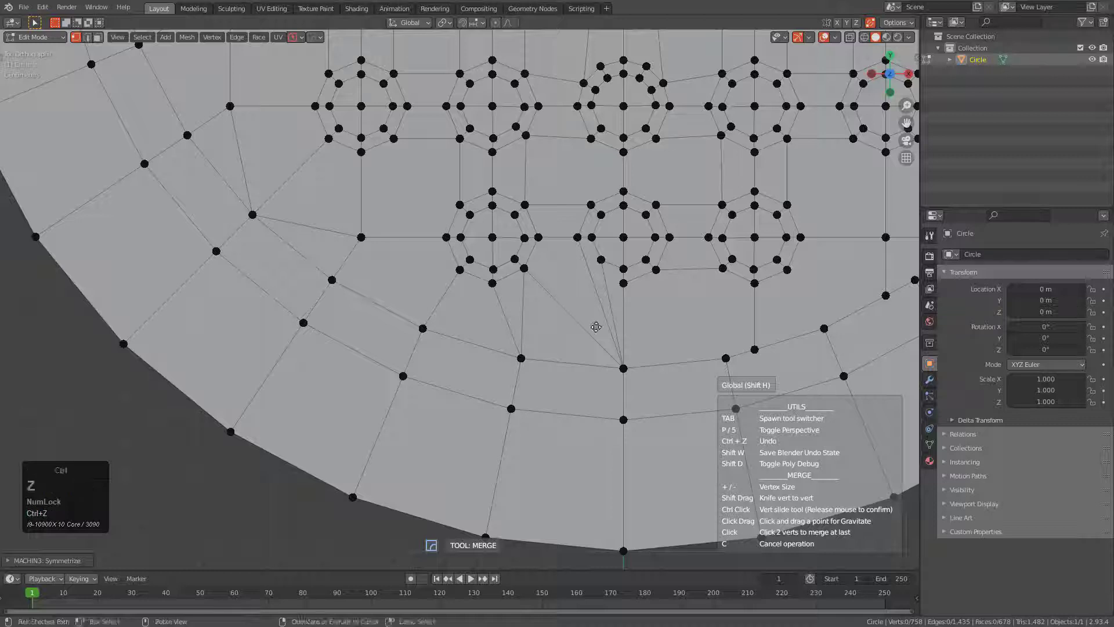
left_click_drag(588, 280, 622, 363, "shift")
middle_click_drag(547, 269, 555, 408, "shift")
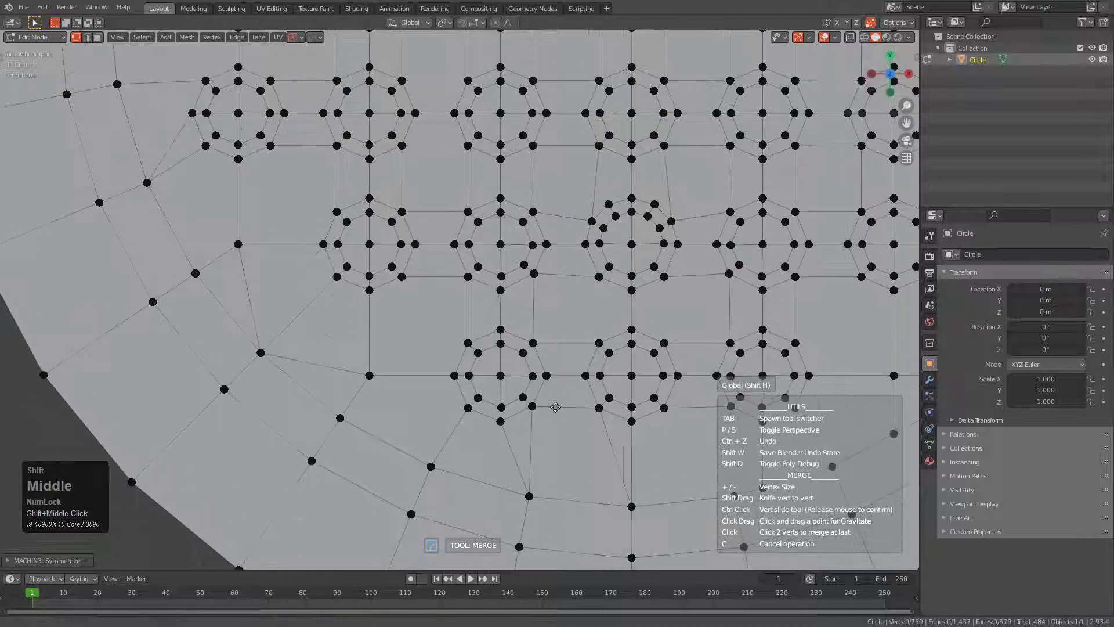
Step: Connect the facing left corner vertices of the two lowest centre-column circles with a vertical edge
left_click_drag(598, 280, 596, 338, "shift")
key("ctrl+z")
left_click(600, 281)
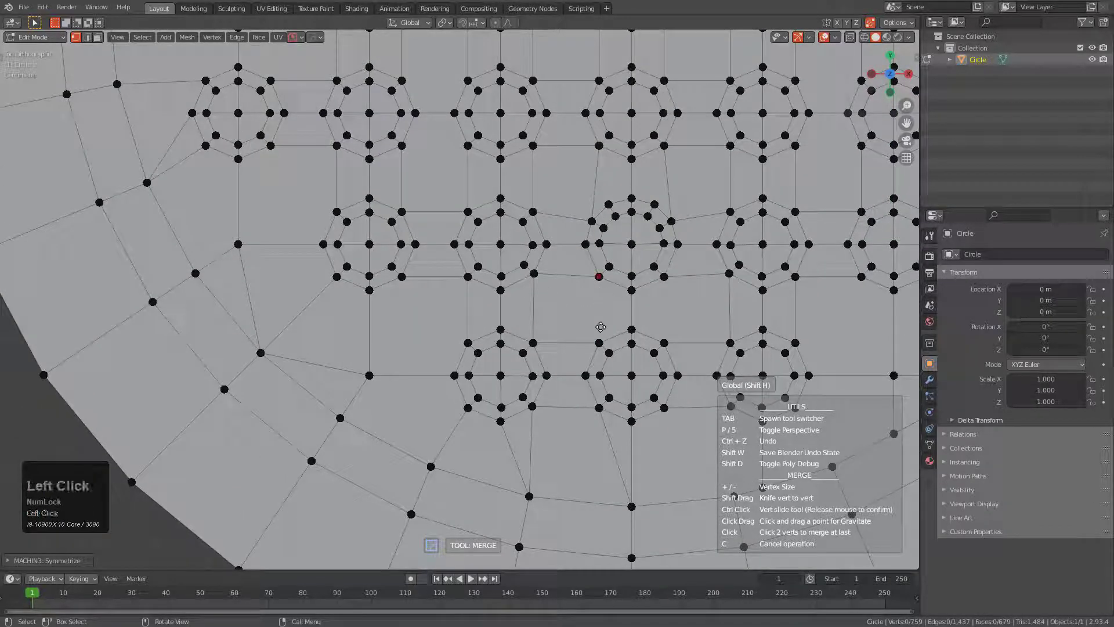
left_click(600, 332, "shift")
key("ctrl+z")
left_click_drag(601, 286, 605, 337, "ctrl+shift")
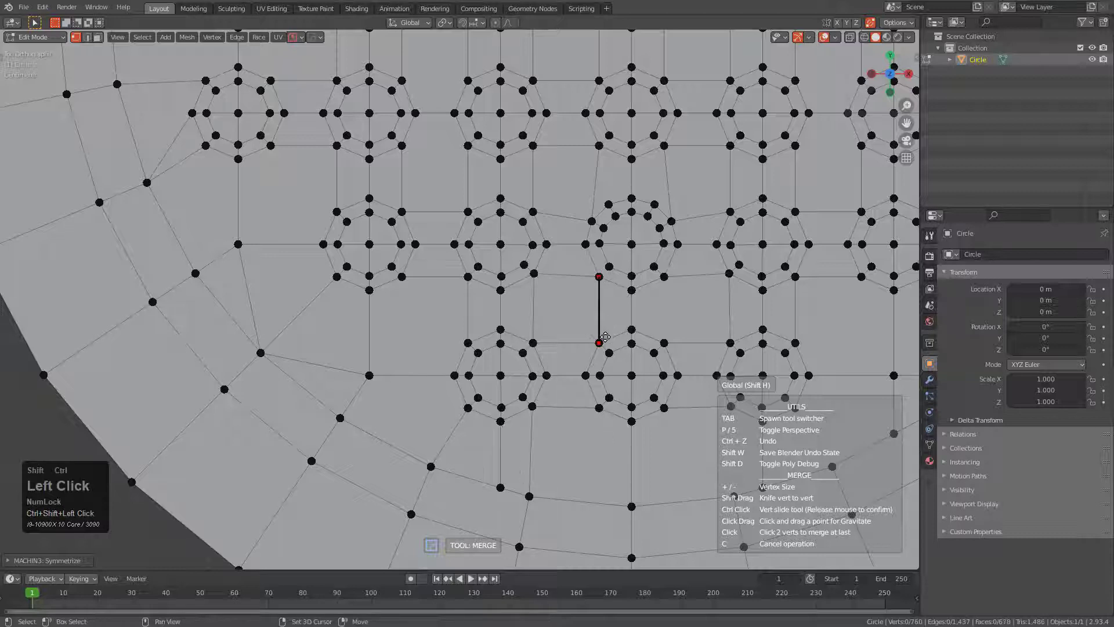
Step: Cut from the leftmost column's lowest circle's lower-right corner to the inner-ring vertex below, and dissolve the adjacent redundant edge
middle_click_drag(445, 312, 494, 340, "ctrl")
middle_click_drag(527, 326, 486, 302, "shift")
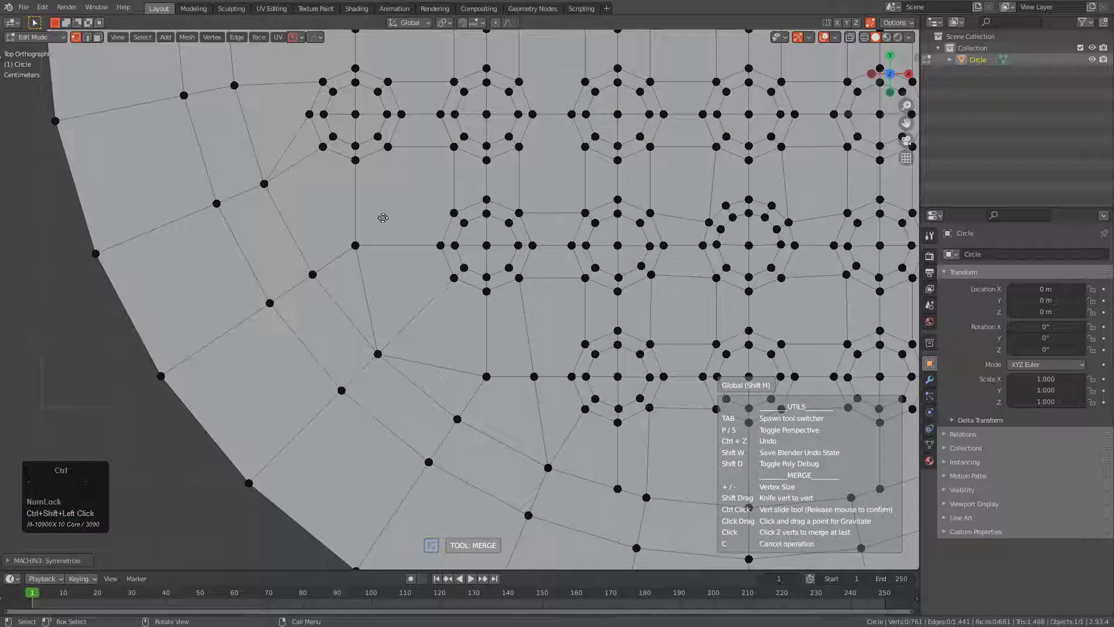
left_click_drag(386, 164, 385, 330)
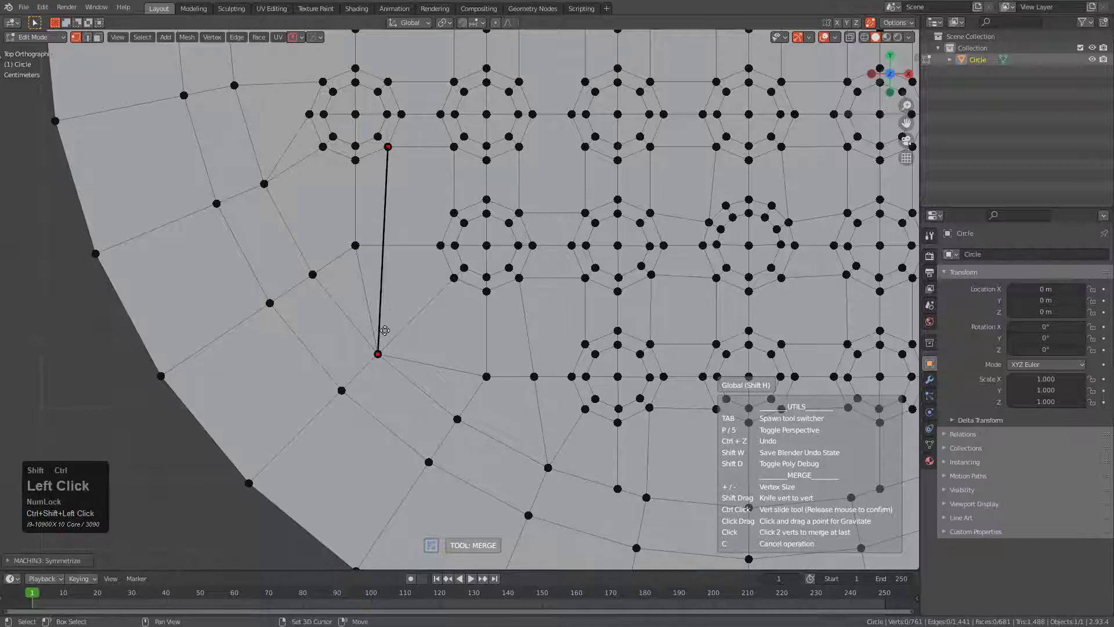
key("space")
key("2")
left_click(361, 273)
key("ctrl+x")
Step: Slide the vertex below the leftmost column's lowest circle slightly outward and join it to the inner-ring vertex at its upper left
key("1")
left_click(361, 256)
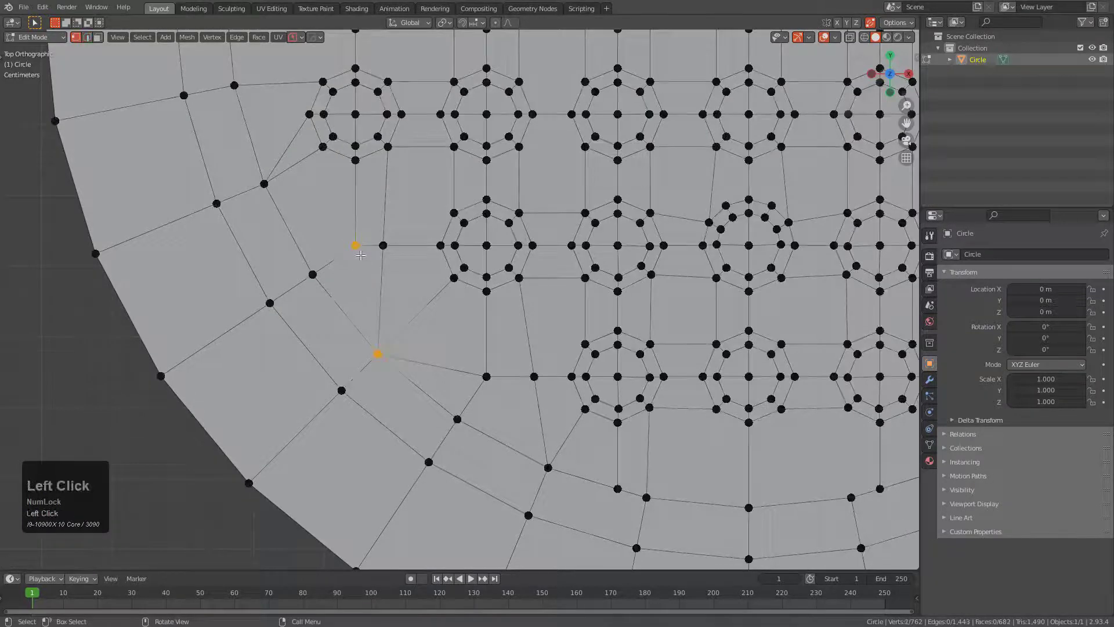
key("g")
key("g")
left_click(348, 250)
key("a")
middle_click_drag(364, 267, 422, 316, "shift")
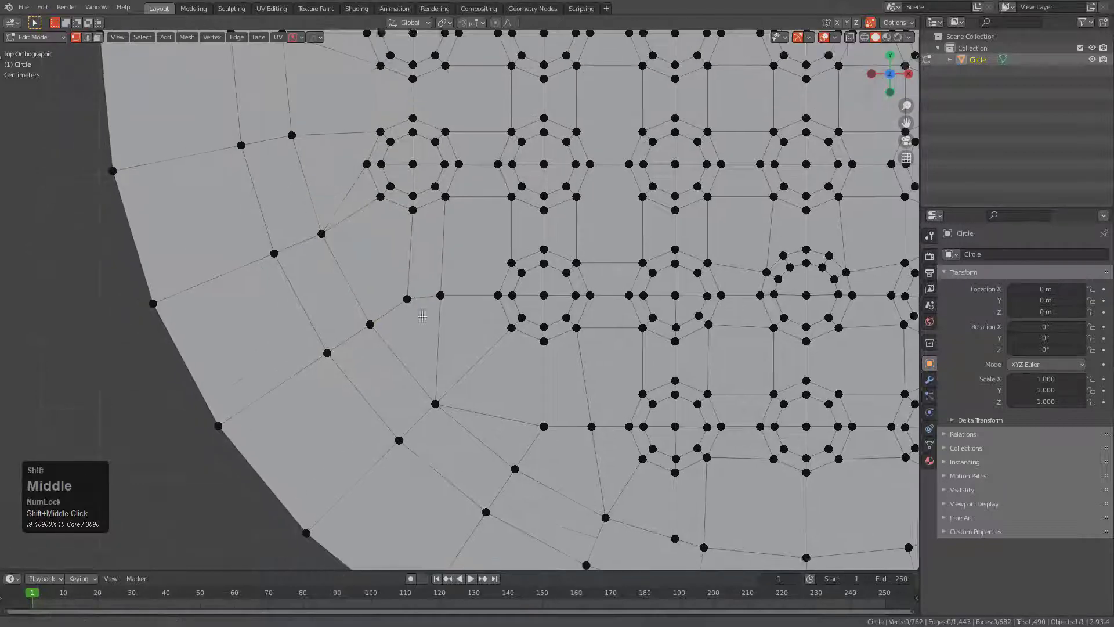
left_click(408, 299, "shift")
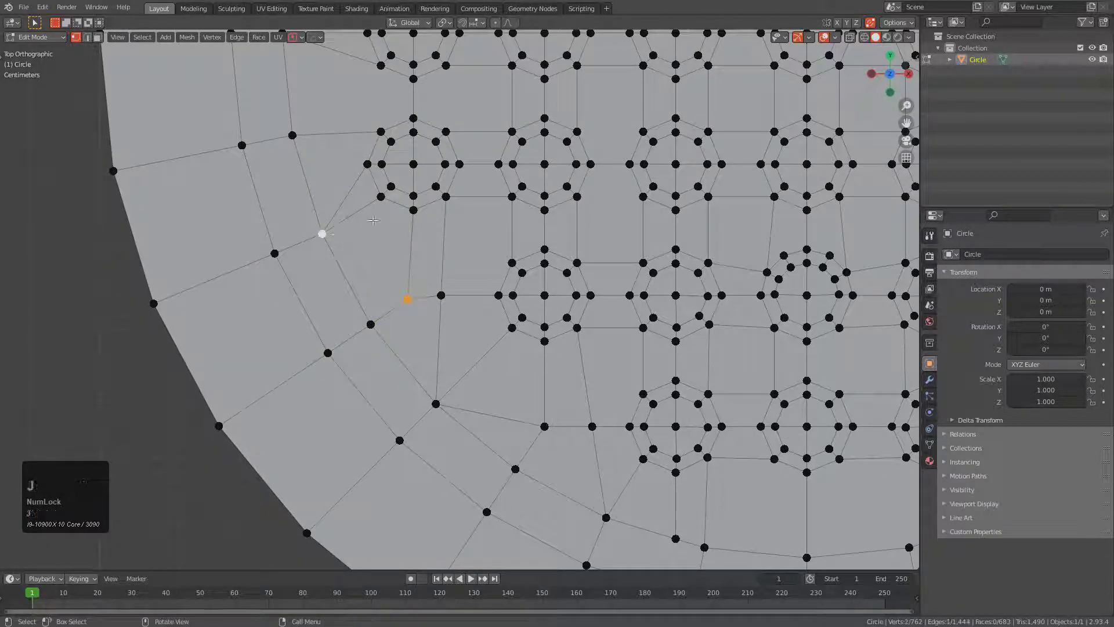
Step: Symmetrize the mesh to mirror the finished lower-left topology onto the rest of the plate, and clear the selection
scroll(373, 221, "down", 4)
key("alt+x")
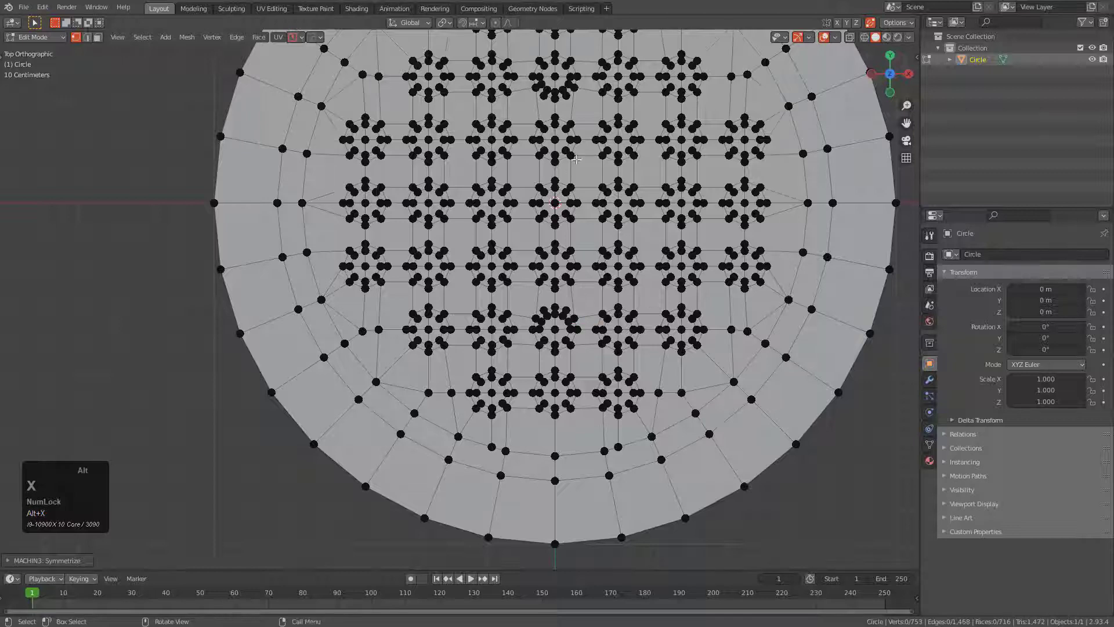
key("Tab")
key("Tab")
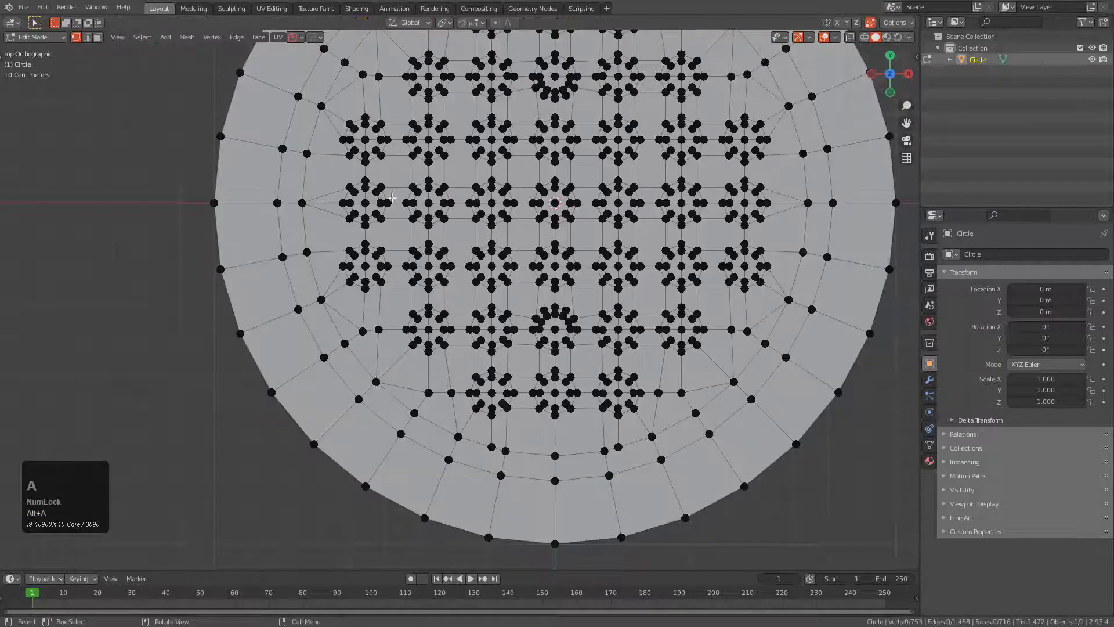
Step: Slide the plate's outer boundary edge loop inward to narrow the rim, and return to Object Mode
middle_click_drag(475, 345, 544, 355, "shift")
scroll(544, 355, "up", 2)
key("2")
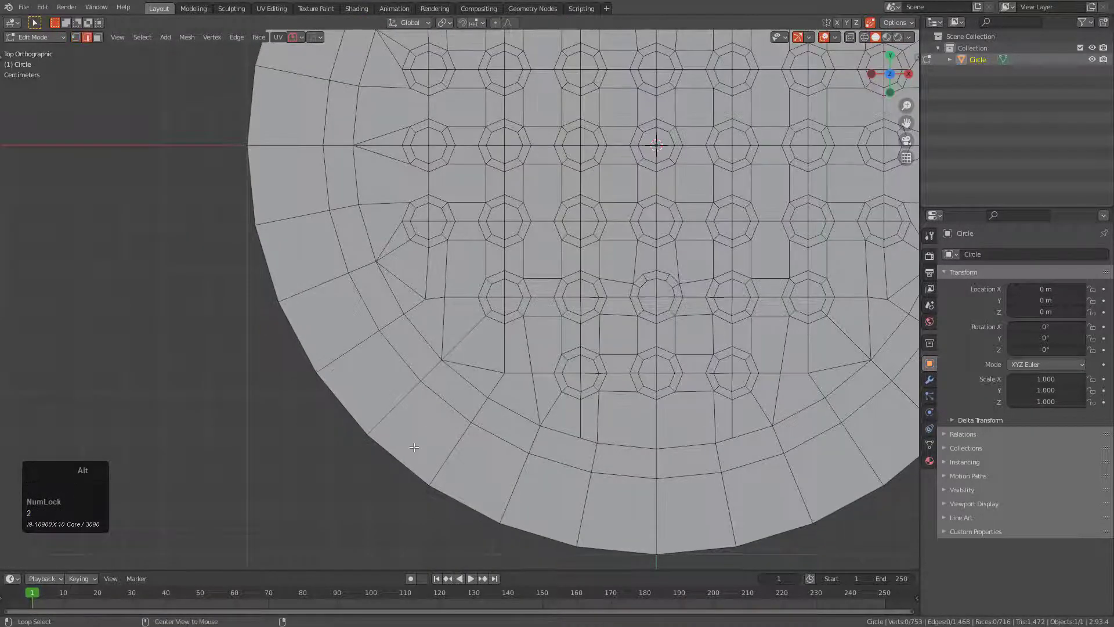
left_click(406, 457, "alt")
key("g")
key("g")
left_click(456, 431)
key("Tab")
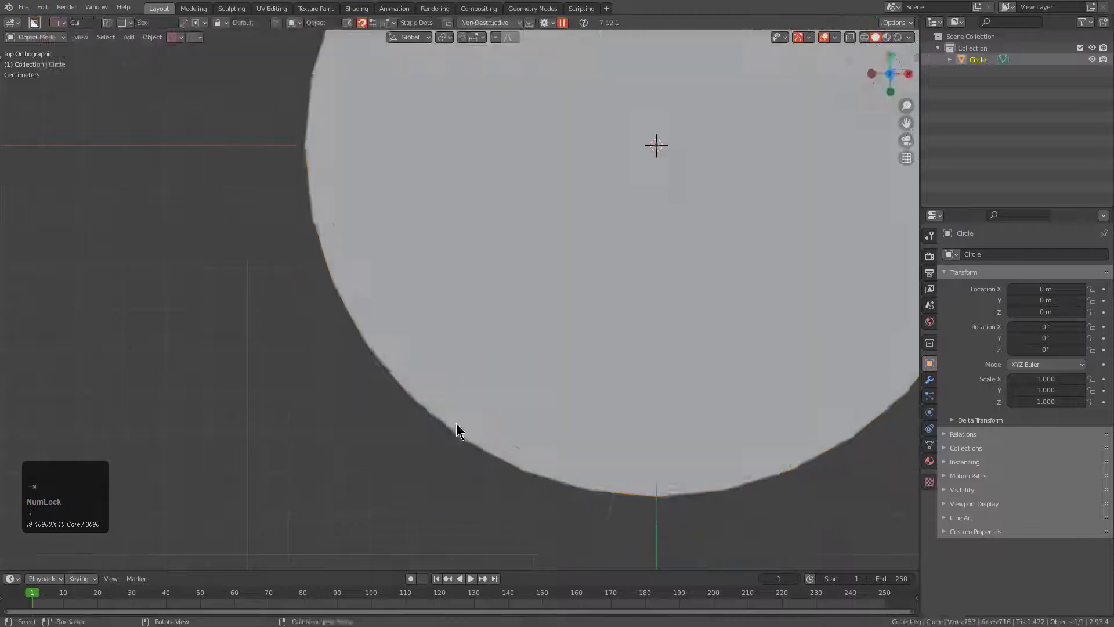
Step: In Edit Mode, select the inner faces of one inset circle, and extend the selection to all faces with a similar perimeter
middle_click_drag(518, 377, 506, 319)
key("Tab")
key("1")
scroll(448, 312, "up", 6)
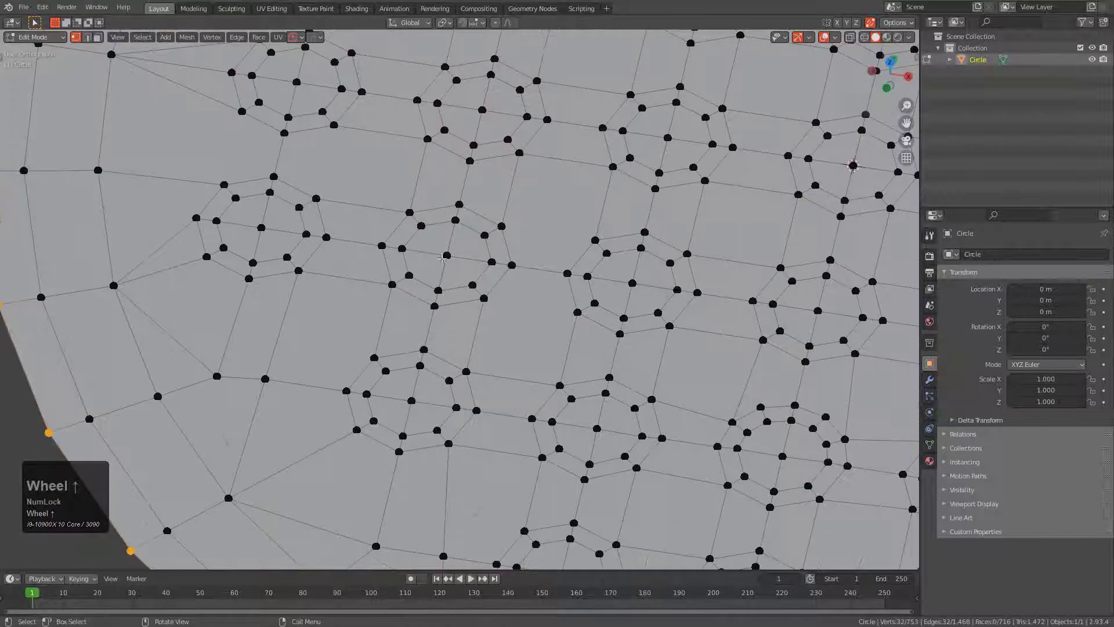
left_click(444, 255, "ctrl")
key("ctrl+KP_Add")
key("2")
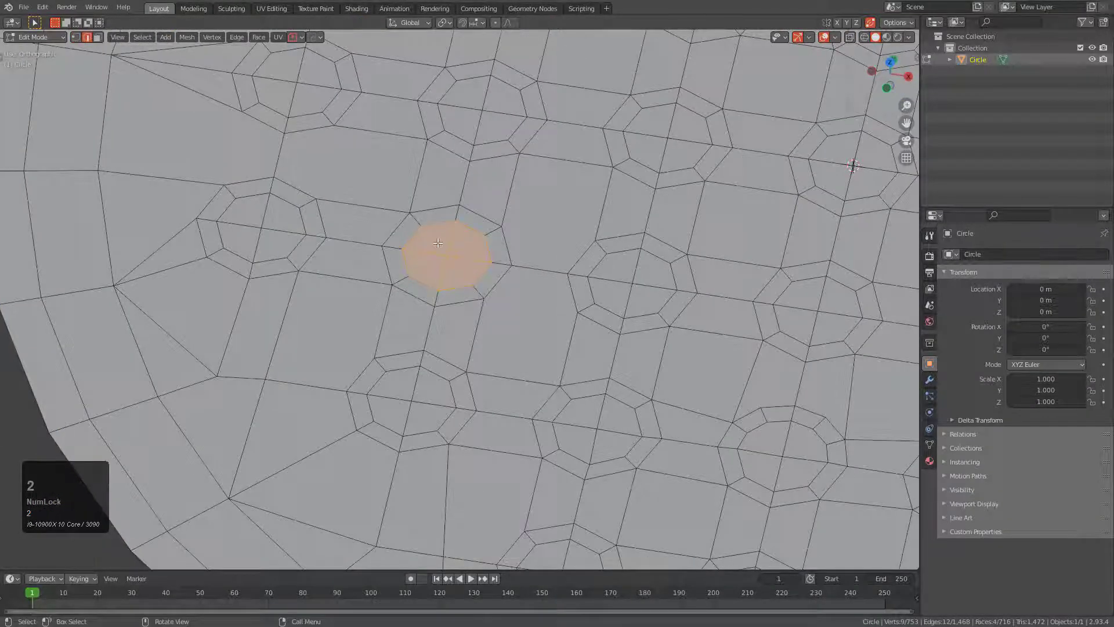
key("3")
key("shift+g")
left_click(454, 295)
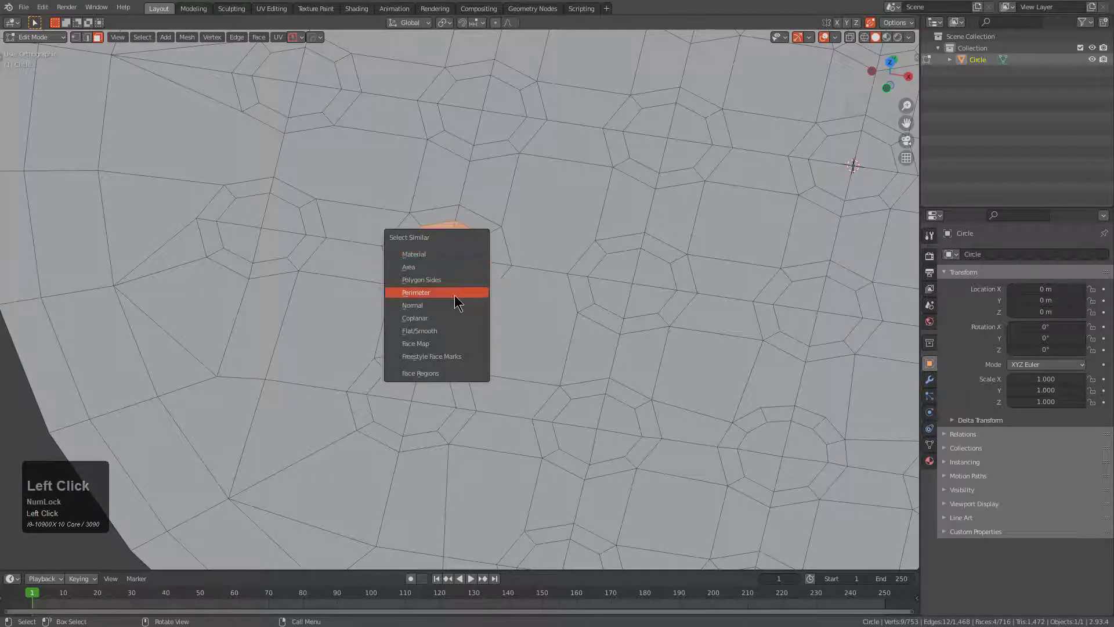
Step: Inset the selected inner faces of all the circles by about 0.007 m
scroll(458, 295, "down", 6)
middle_click_drag(492, 310, 536, 273)
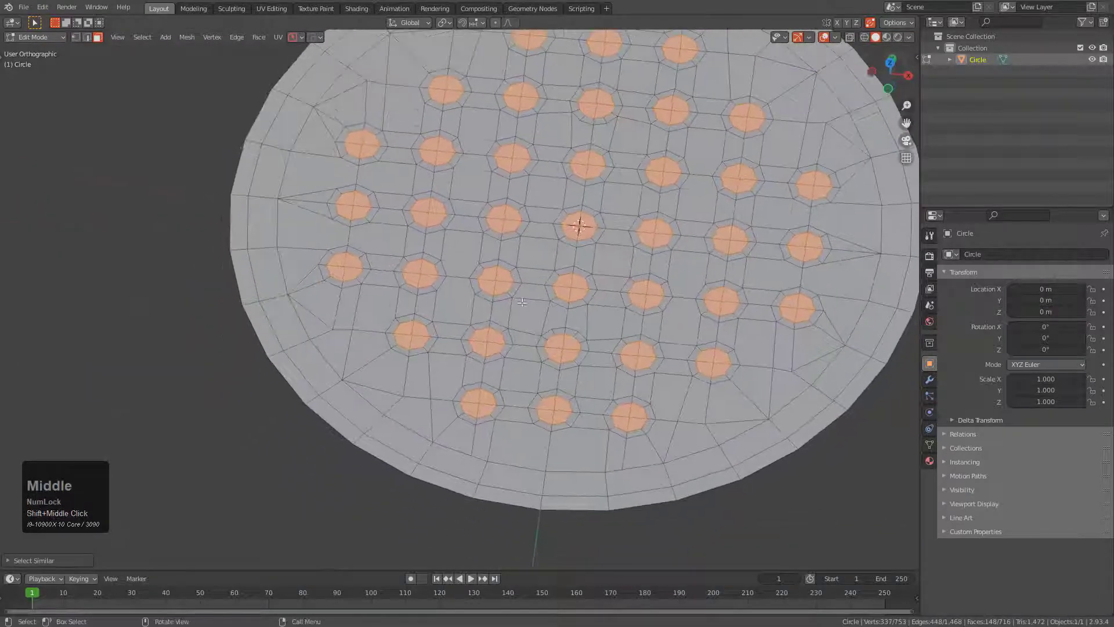
middle_click_drag(558, 387, 557, 315, "shift")
scroll(557, 315, "up", 2)
scroll(557, 315, "up", 4)
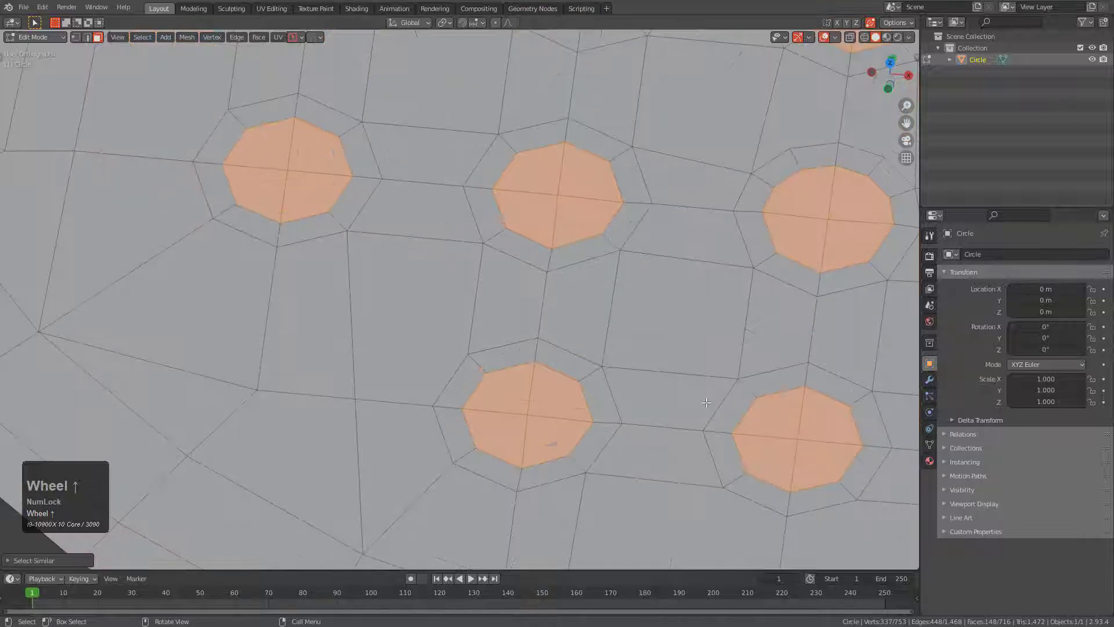
key("i")
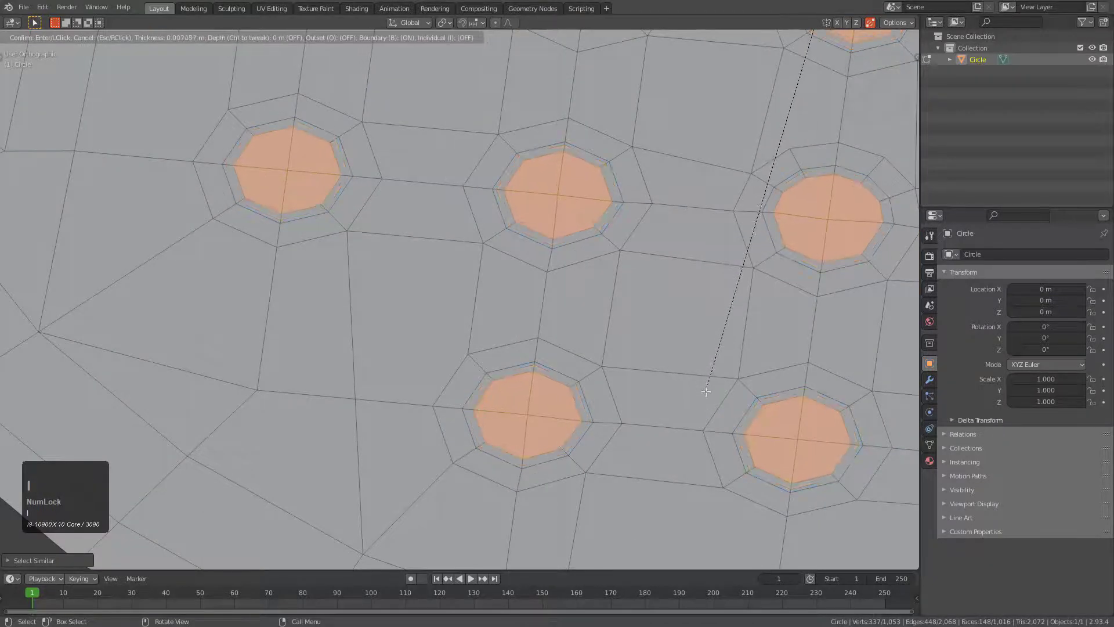
left_click(706, 392)
Step: Extrude the selected circle faces downward to form holes, inset the hole floors slightly, and clear the selection
key("e")
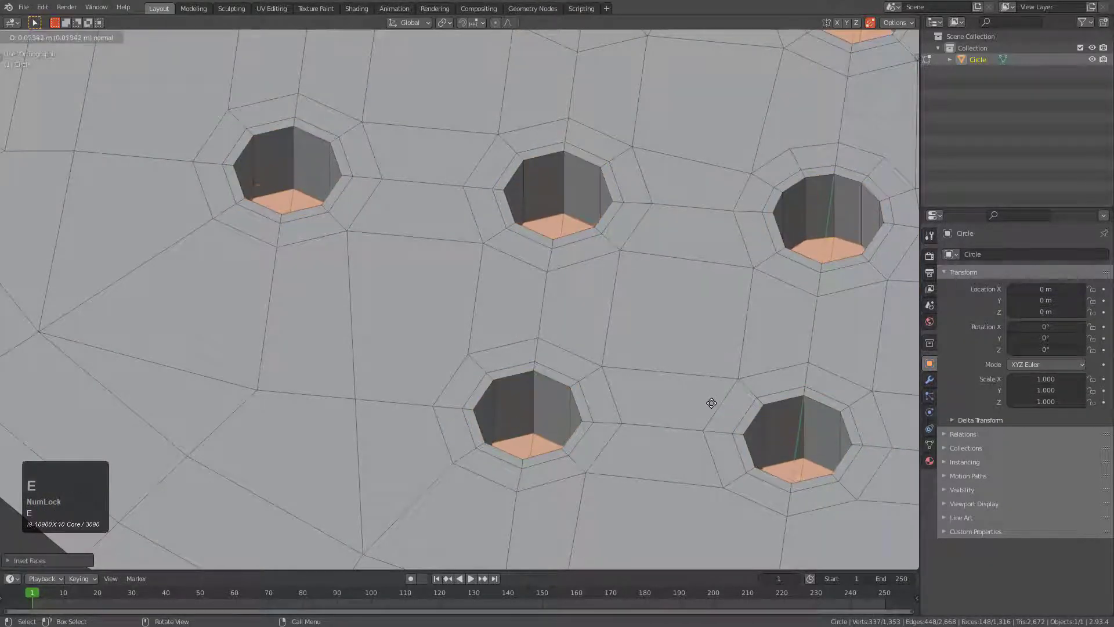
left_click(714, 393)
middle_click_drag(714, 393, 672, 316, "shift")
scroll(672, 315, "up", 5)
key("i")
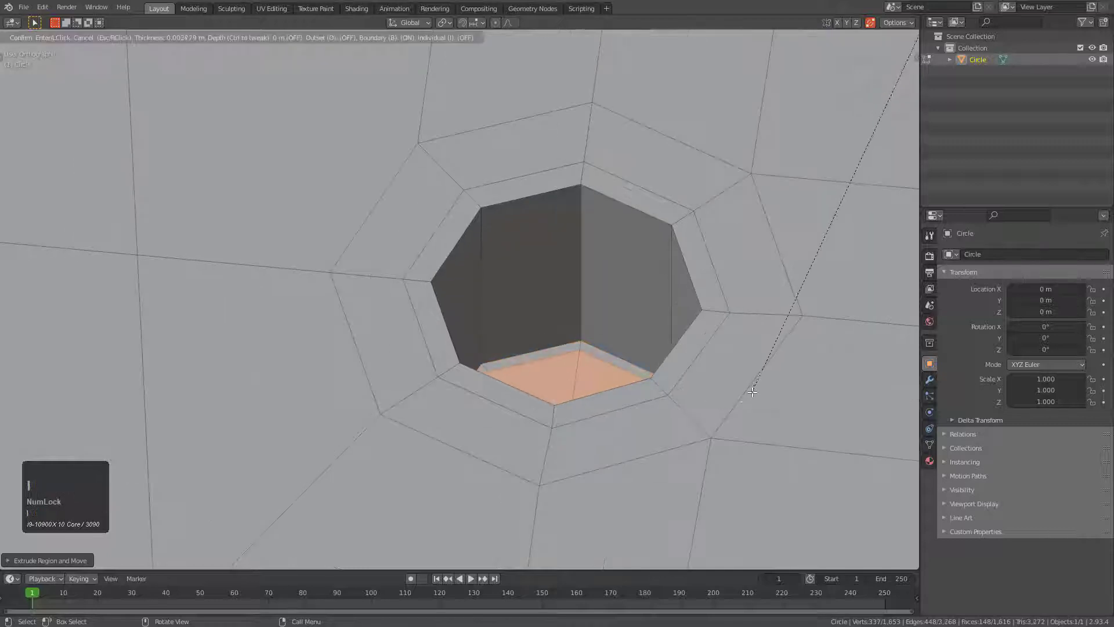
left_click(757, 387)
key("alt+a")
scroll(547, 329, "down", 10)
Step: Slide the vertex below the bottom row's left hole onto the neighboring inner-ring vertex on its right
key("Tab")
middle_click_drag(547, 329, 486, 356, "shift")
scroll(490, 285, "up", 2)
key("Tab")
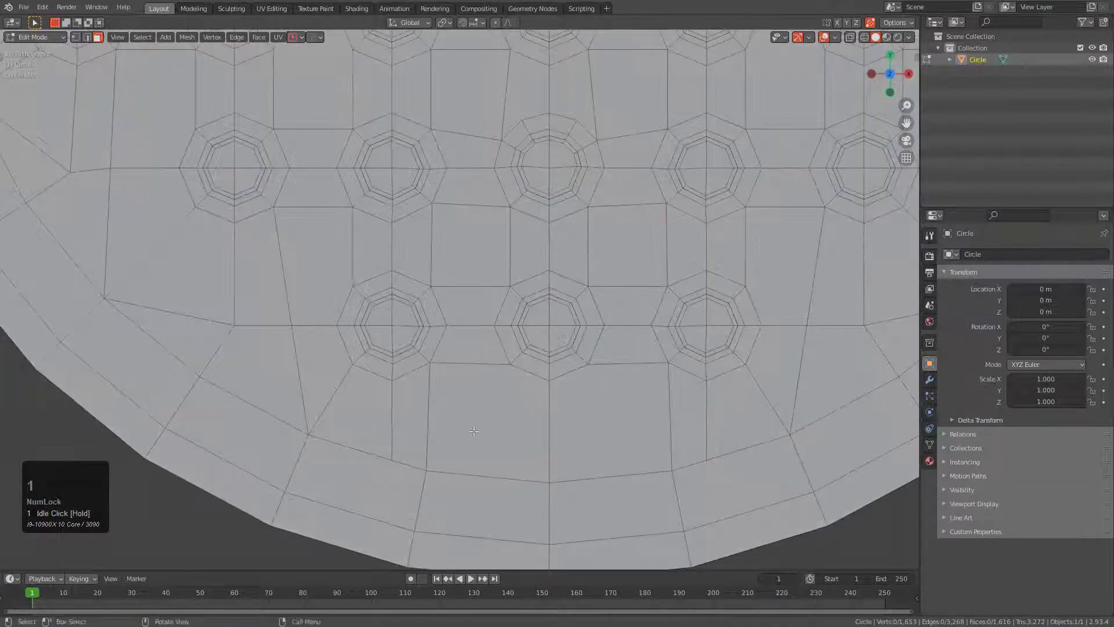
key("1")
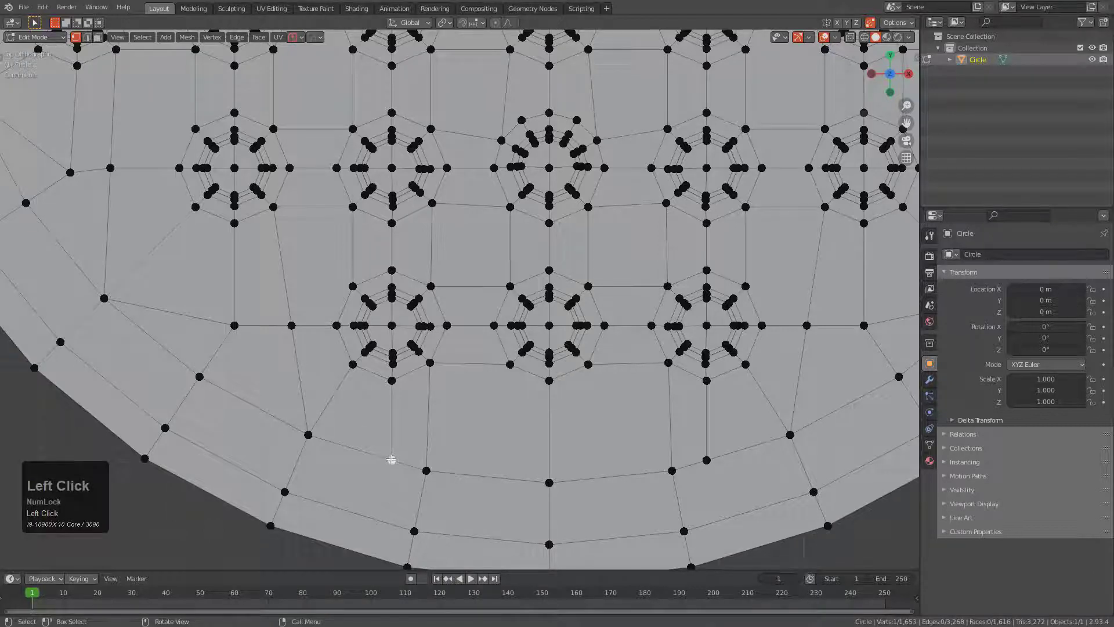
right_click(389, 457)
key("g")
key("g")
left_click(420, 463)
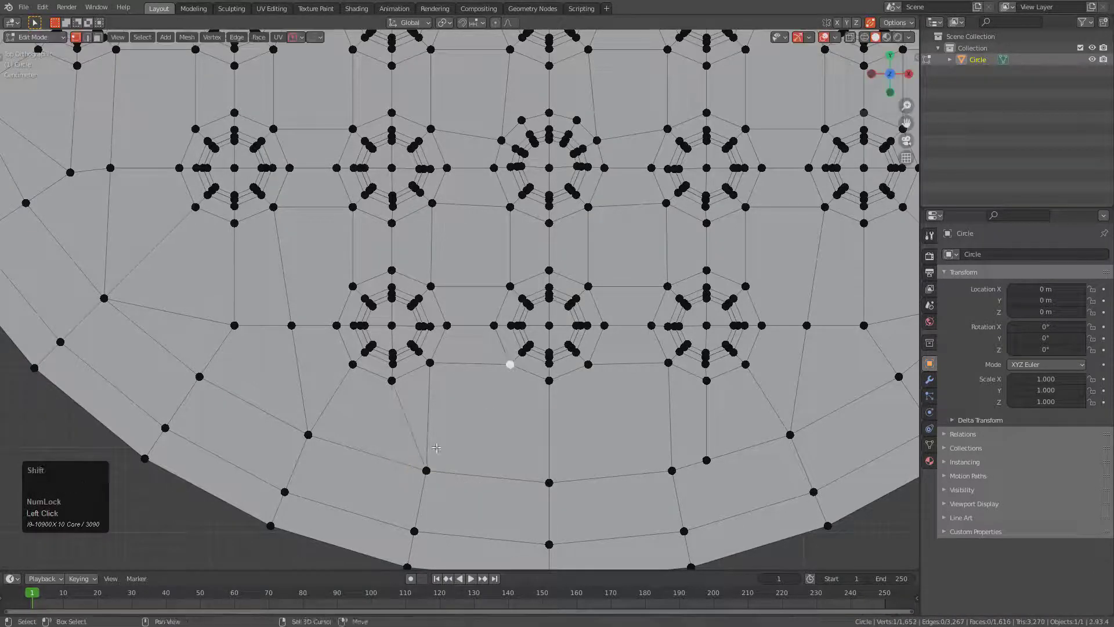
Step: Join the bottom row's middle hole's lower-left corner to that inner-ring vertex, and dissolve the adjacent redundant edge
key("2")
key("alt+a")
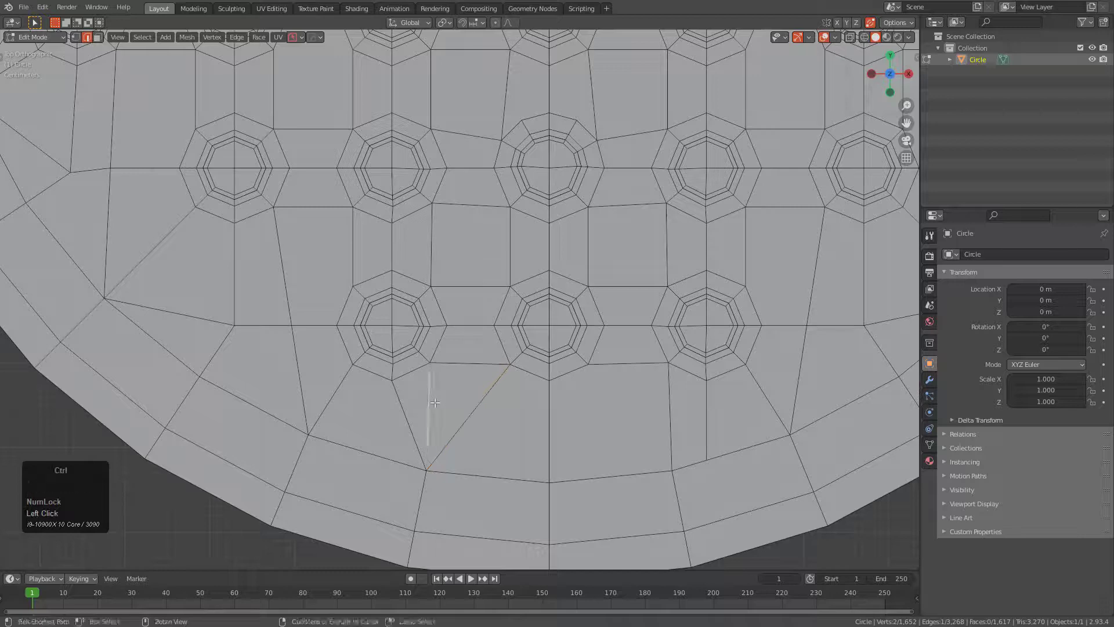
key("alt+x")
Step: Symmetrize the mesh to mirror the corrected bottom-row topology across the plate
scroll(656, 380, "down", 4)
middle_click_drag(558, 187, 545, 340, "shift")
scroll(545, 341, "down", 3)
key("alt+x")
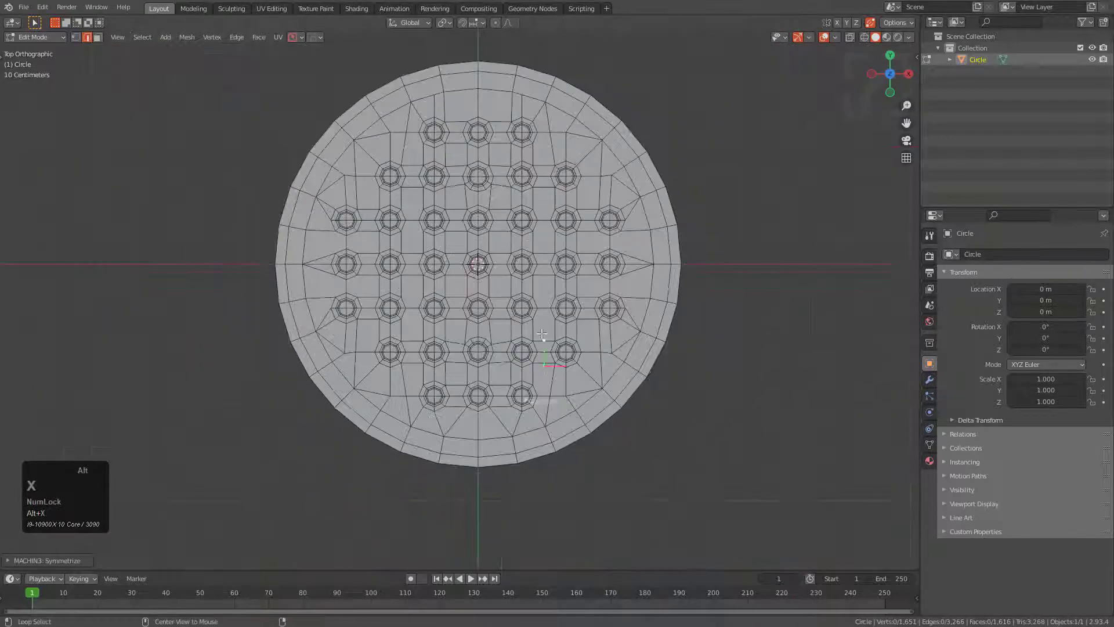
Step: Join the leftmost column's middle hole's lower-left corner to the upper-left corner of the hole below, and symmetrize the mesh
scroll(425, 313, "up", 1)
middle_click_drag(334, 309, 420, 325, "shift")
scroll(419, 322, "up", 5)
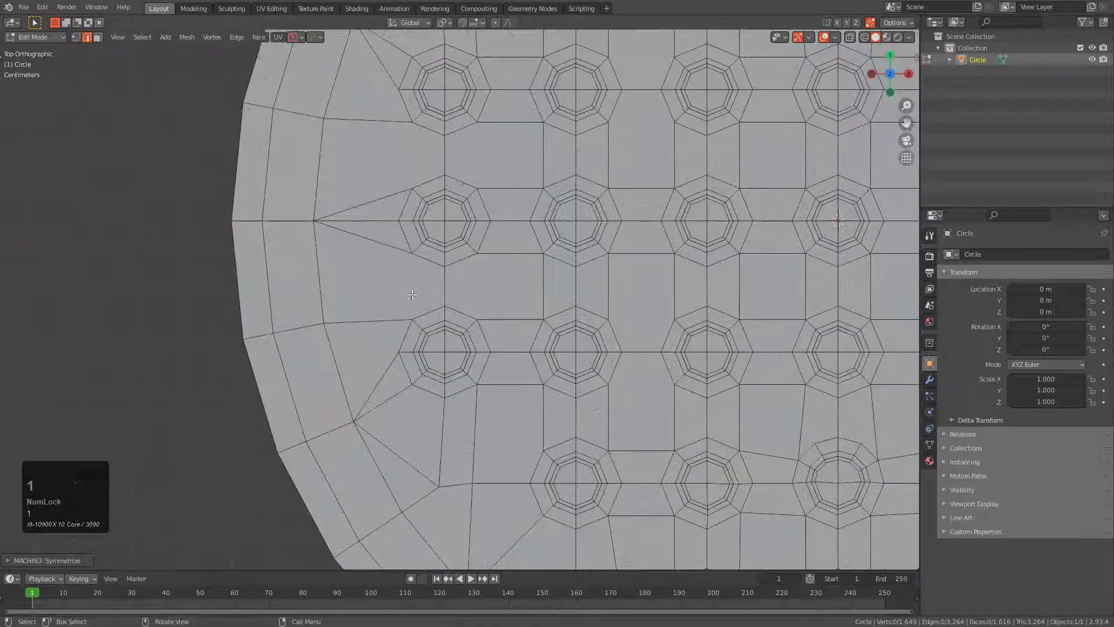
key("1")
left_click(411, 254)
left_click(402, 315, "shift")
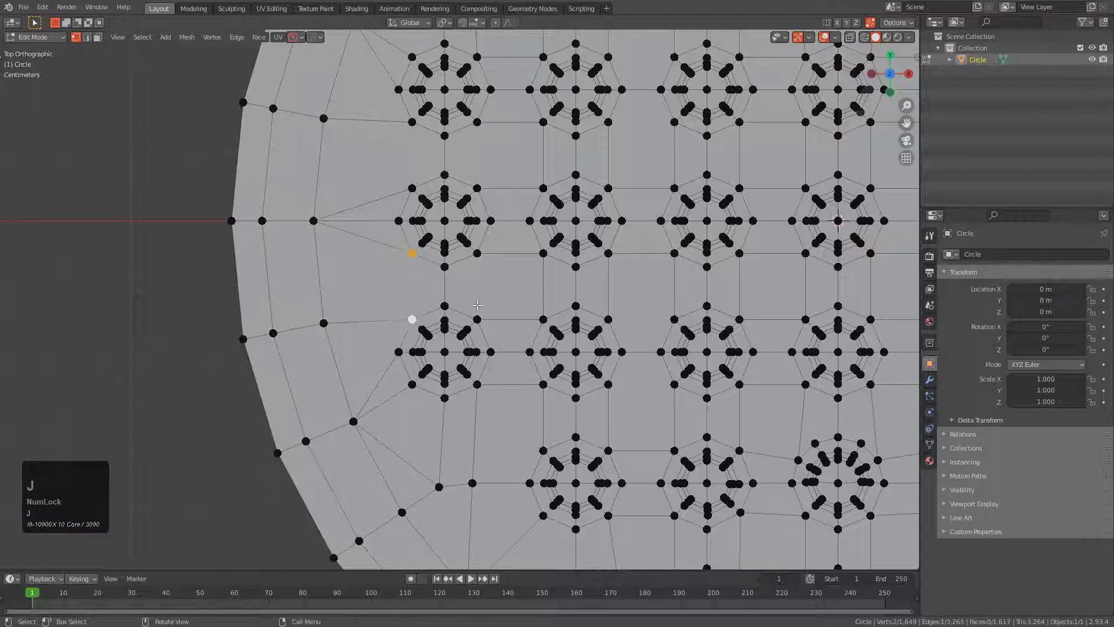
scroll(483, 253, "down", 2)
key("alt+x")
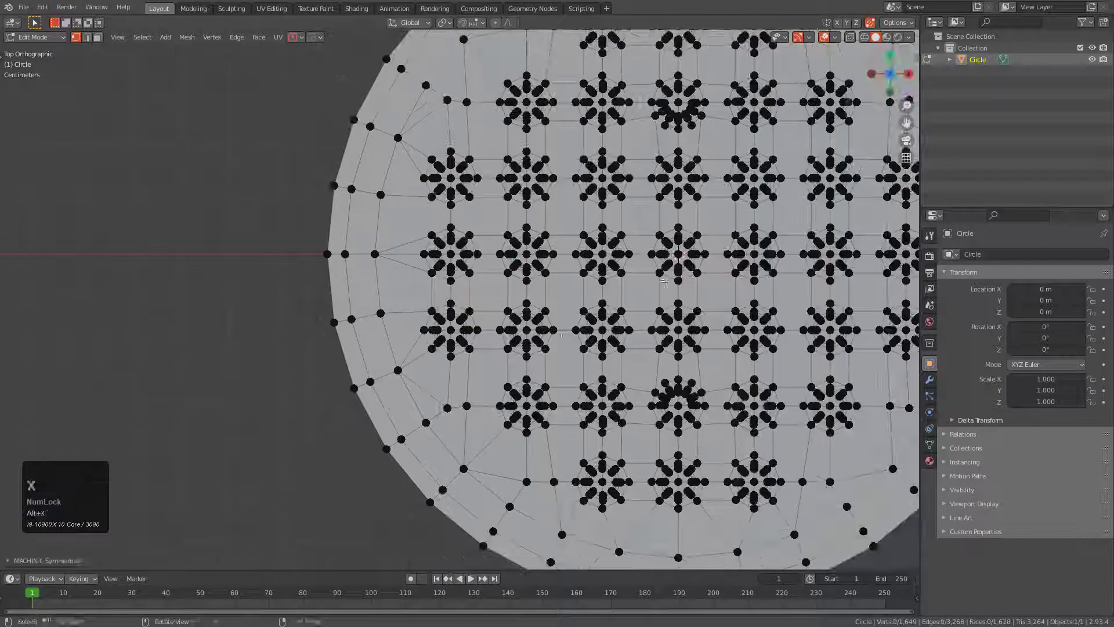
Step: Slide the rim's middle edge loop inward, closer to the inner ring
scroll(488, 326, "down", 1)
middle_click_drag(564, 406, 544, 297, "shift")
scroll(544, 298, "up", 1)
scroll(544, 298, "up", 1)
middle_click_drag(663, 328, 517, 334, "shift")
scroll(530, 258, "down", 1)
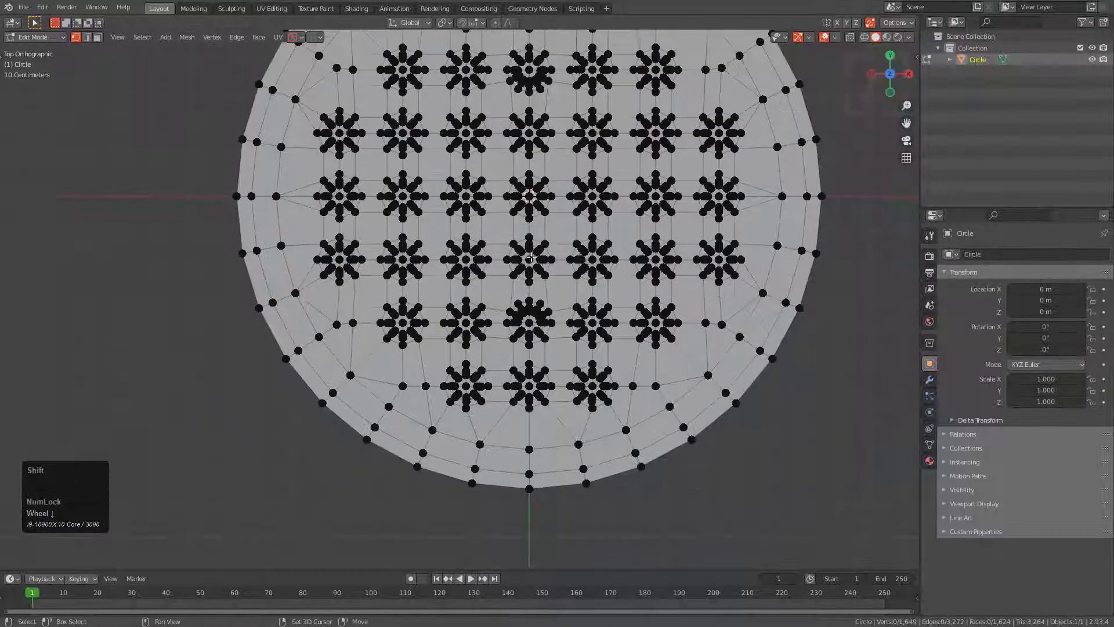
middle_click_drag(530, 258, 656, 252, "shift")
scroll(656, 252, "down", 1)
scroll(411, 341, "up", 3)
key("2")
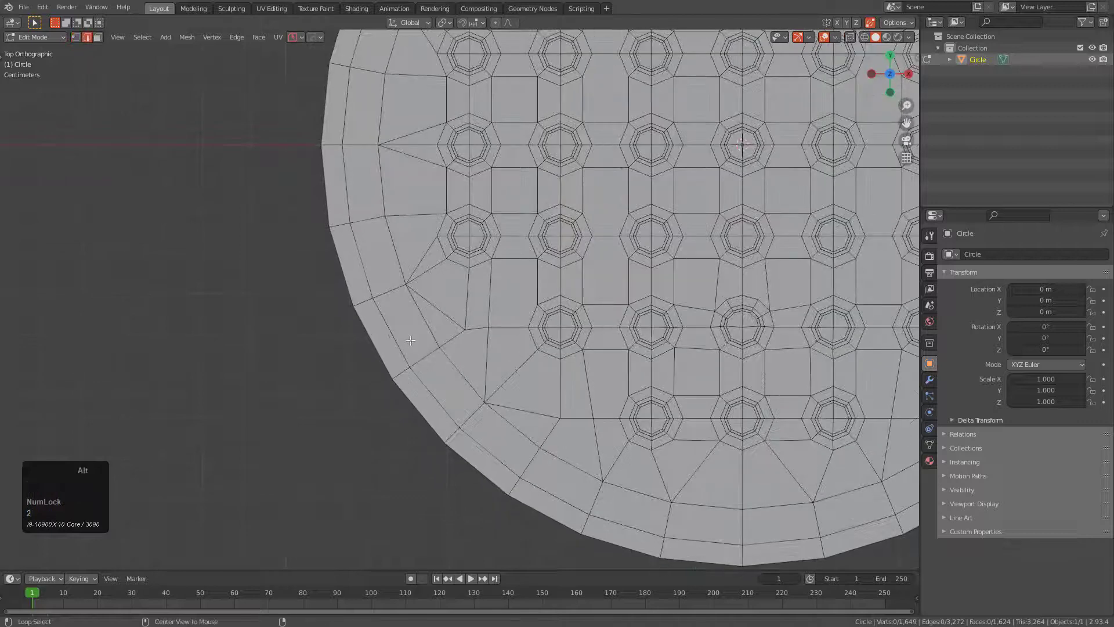
key("g")
key("g")
key("Escape")
Step: Select the plate's outer boundary edge loop and slide it inward
left_click(387, 338, "alt")
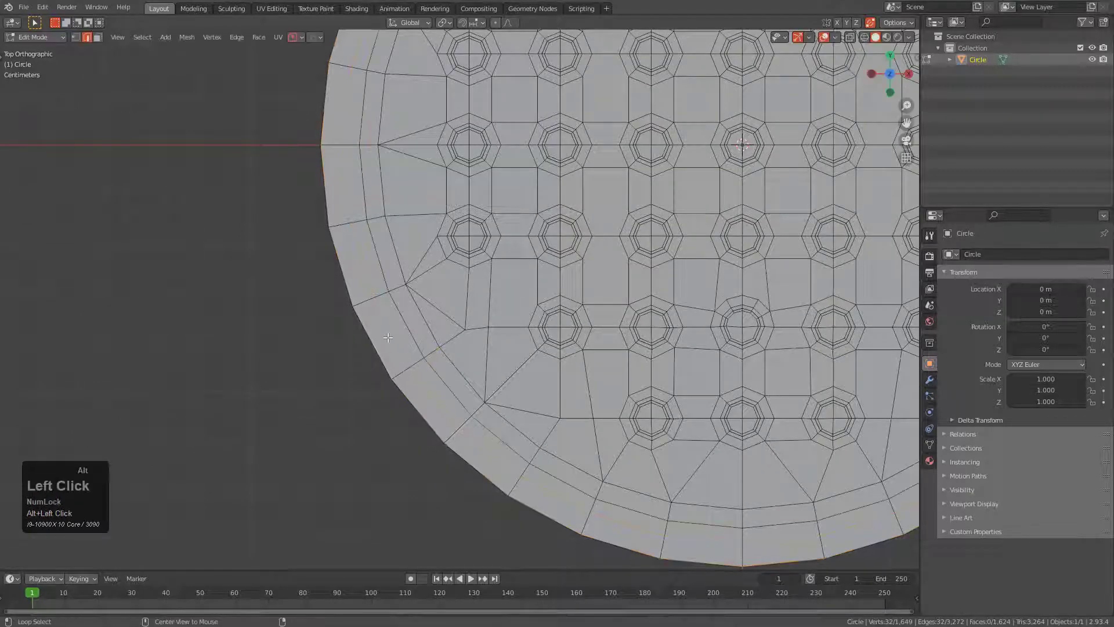
key("g")
key("g")
left_click(398, 337)
Step: Return to Object Mode and add a level 1 Subdivision modifier to the plate, with its wireframe shown
scroll(595, 133, "down", 2)
middle_click_drag(597, 131, 590, 299, "shift")
key("Tab")
key("ctrl+1")
key("v")
left_click(534, 316)
key("ctrl+1")
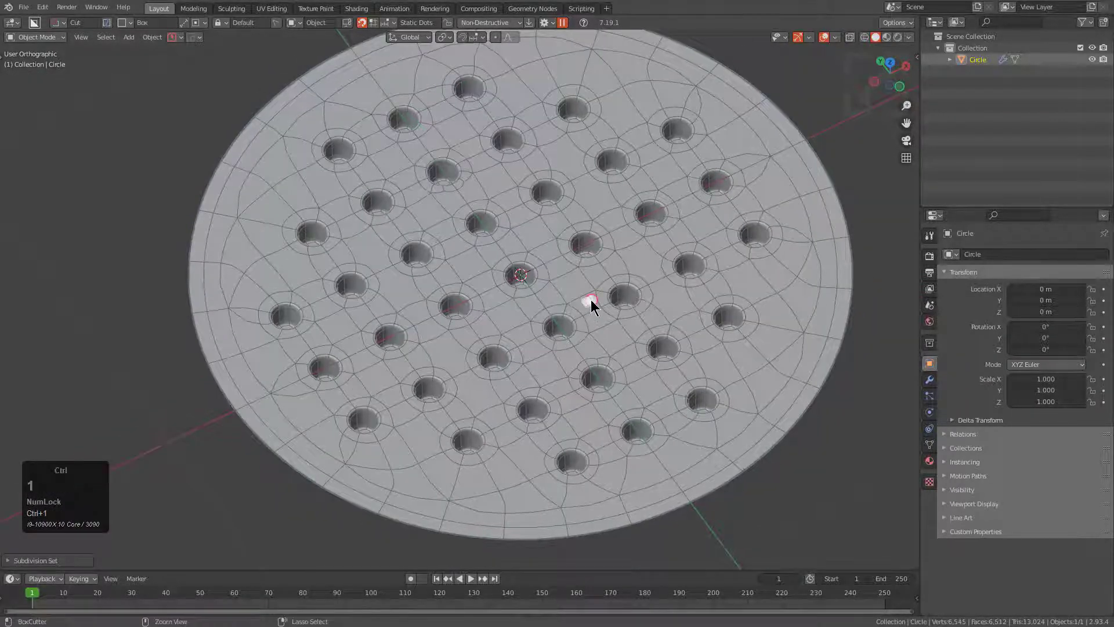
Step: Compare subdivision levels 2 and 1 with the modifier's settings shown, and expand the general options in HOps Helper
key("ctrl+2")
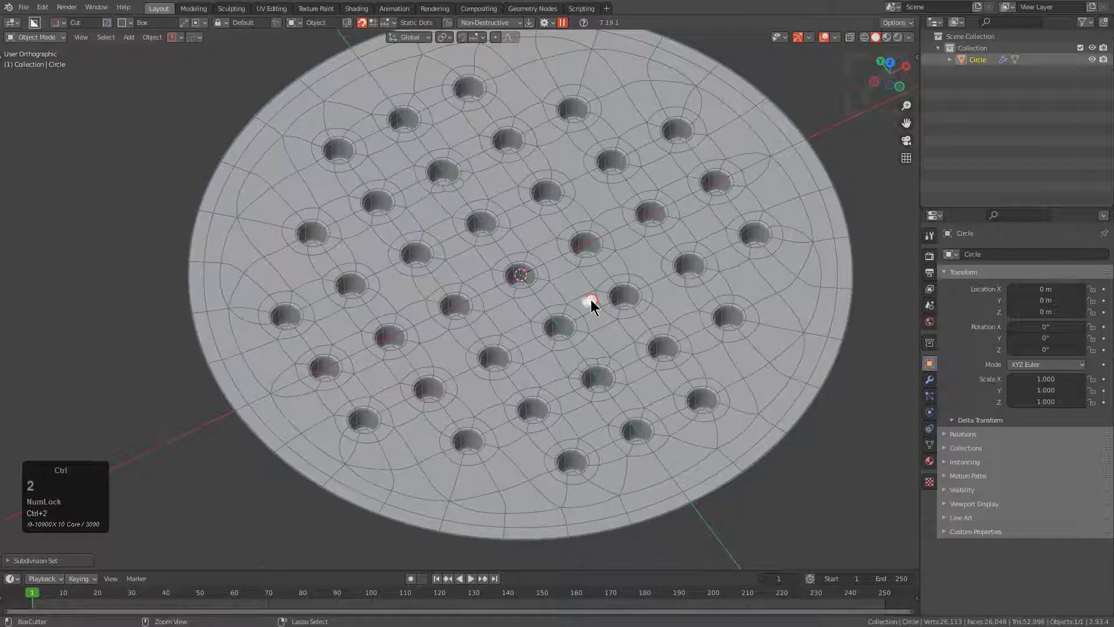
key("ctrl+1")
left_click(929, 380)
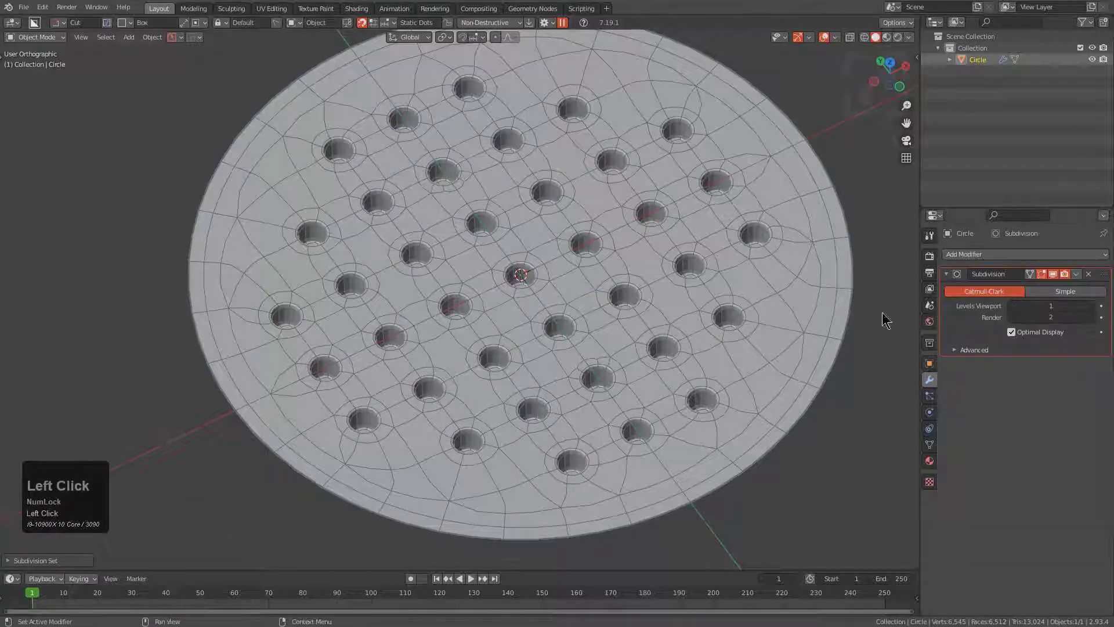
key("ctrl+2")
key("ctrl+1")
key("ctrl+grave")
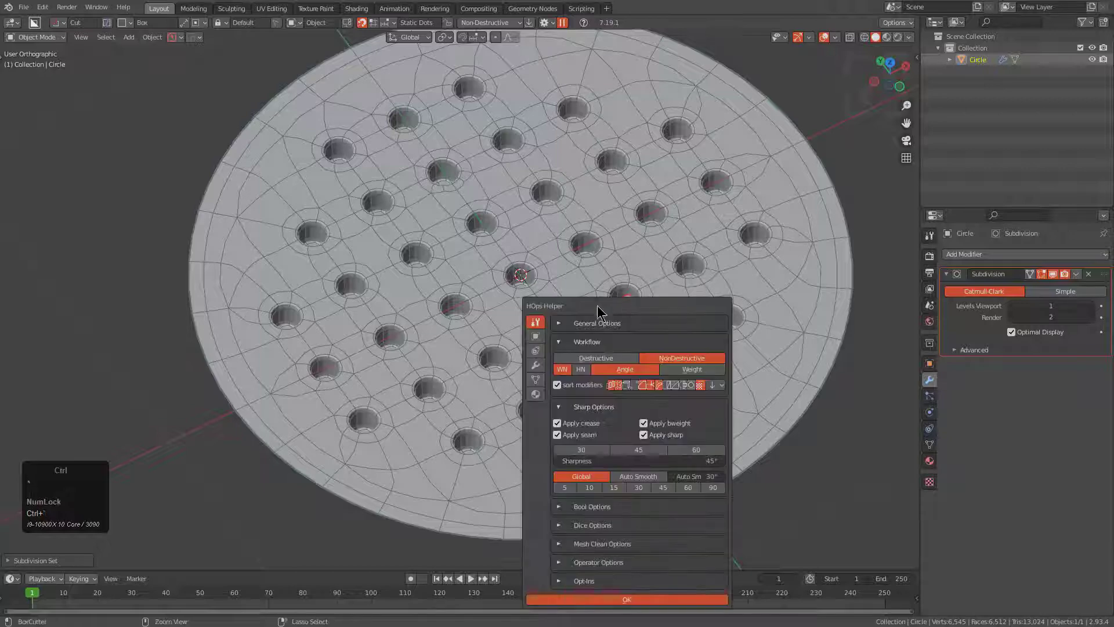
left_click(578, 329)
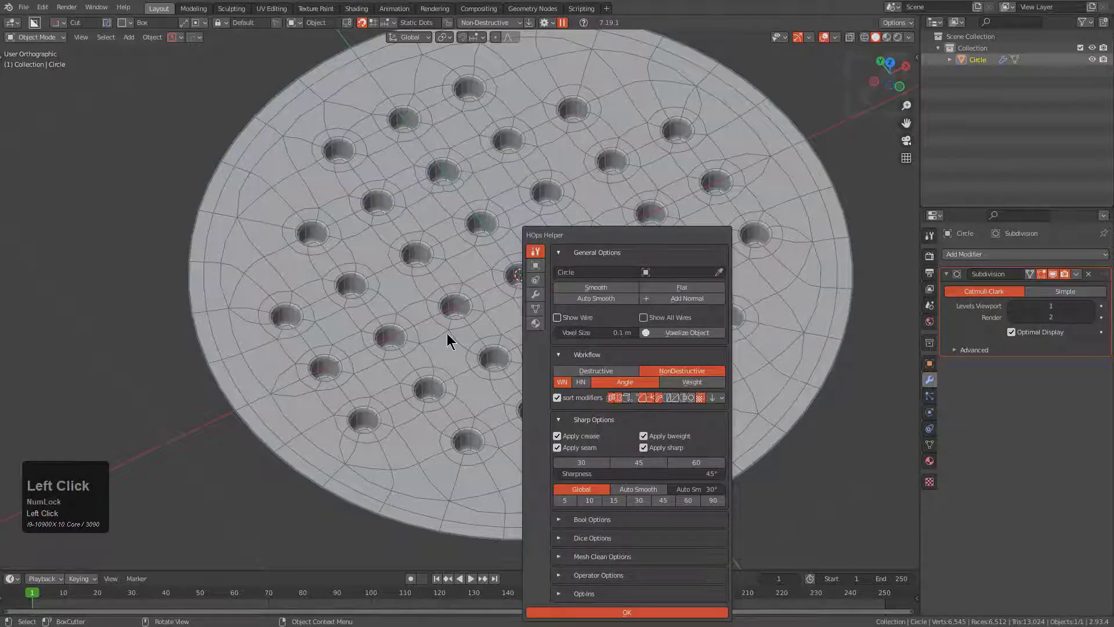
Step: In Edit Mode, extrude the plate's outer boundary edge loop downward along Z to form the side wall
key("Tab")
middle_click_drag(413, 354, 517, 243, "shift")
scroll(516, 243, "up", 5)
key("e")
key("z")
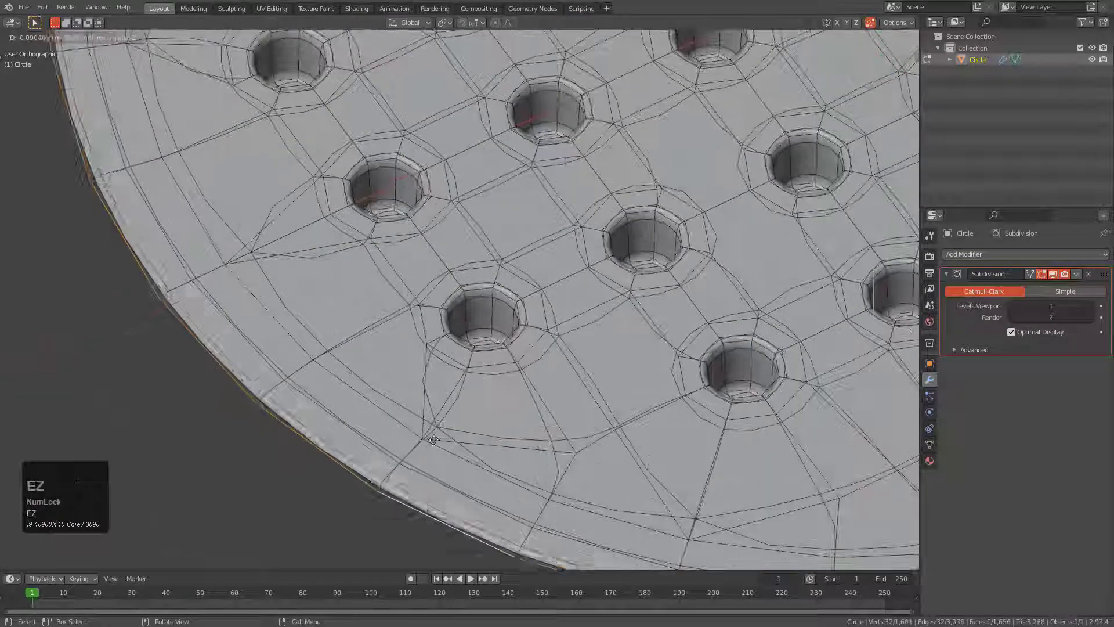
left_click(435, 466)
Step: Bevel the plate's upper rim edge loop about 0.039 m wide, with 2 segments and a profile of 1.000
middle_click_drag(435, 466, 521, 323, "shift")
scroll(511, 324, "up", 1)
left_click(425, 336, "alt")
scroll(427, 338, "up", 4)
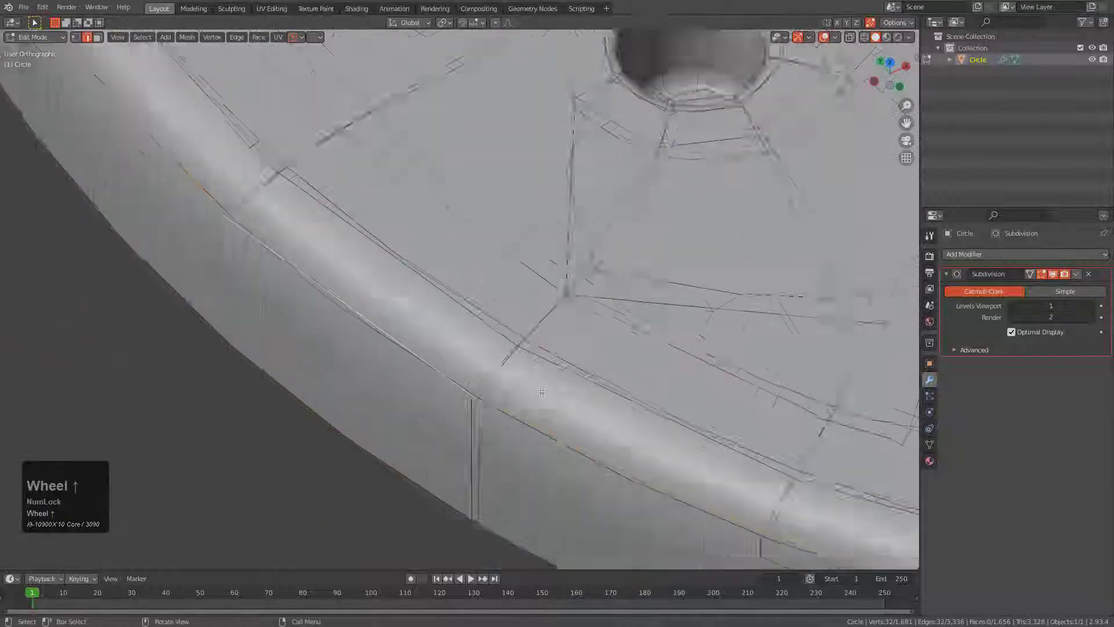
key("ctrl+b")
scroll(523, 459, "up", 1)
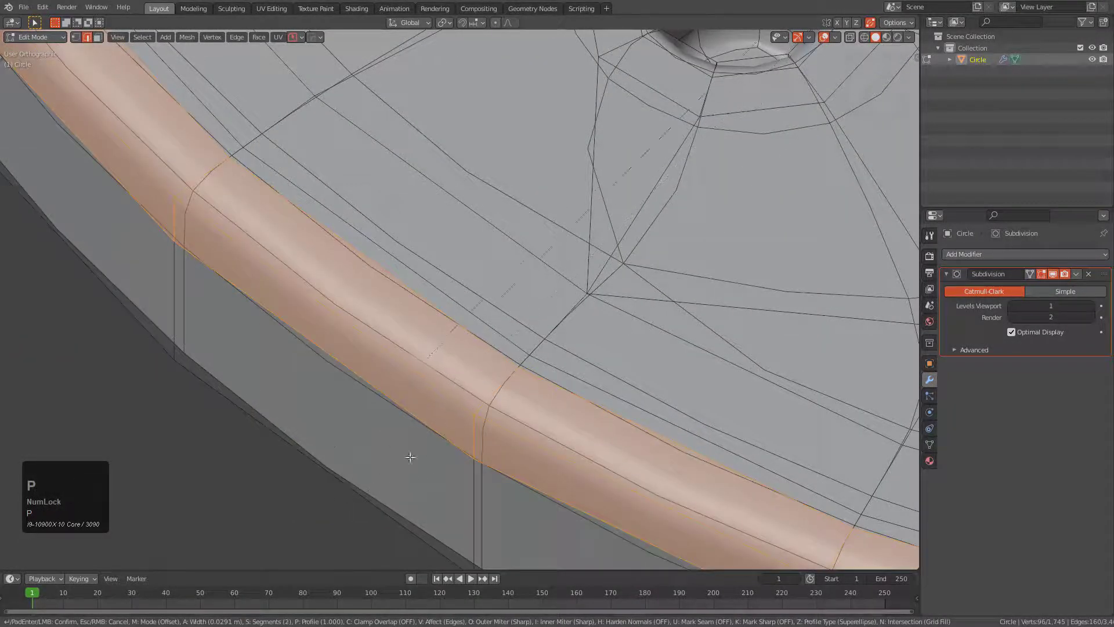
key("a")
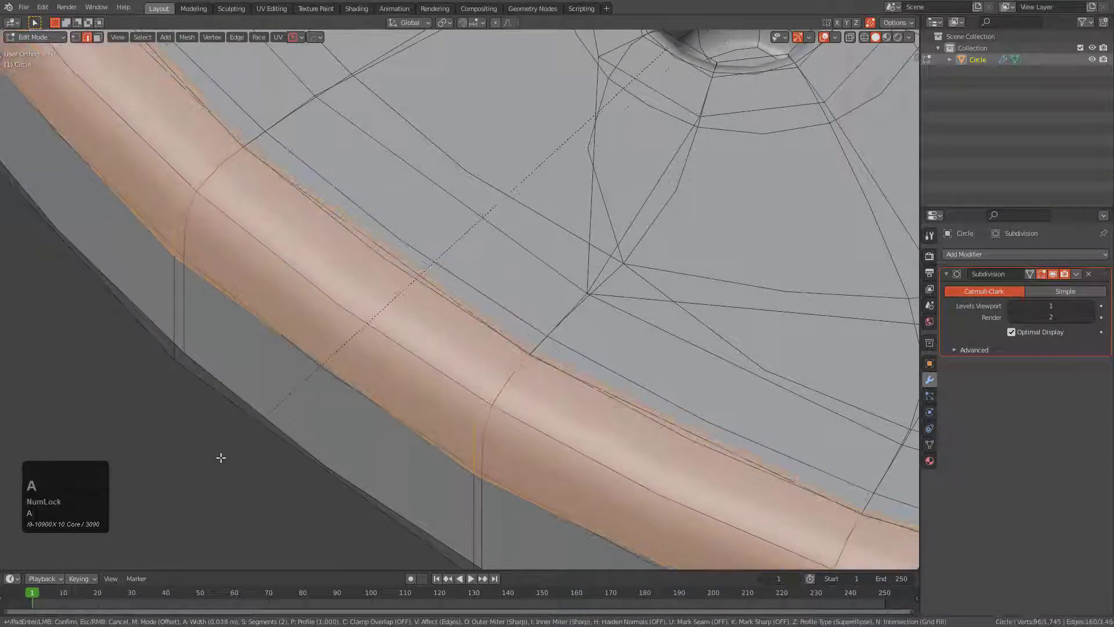
left_click(224, 458)
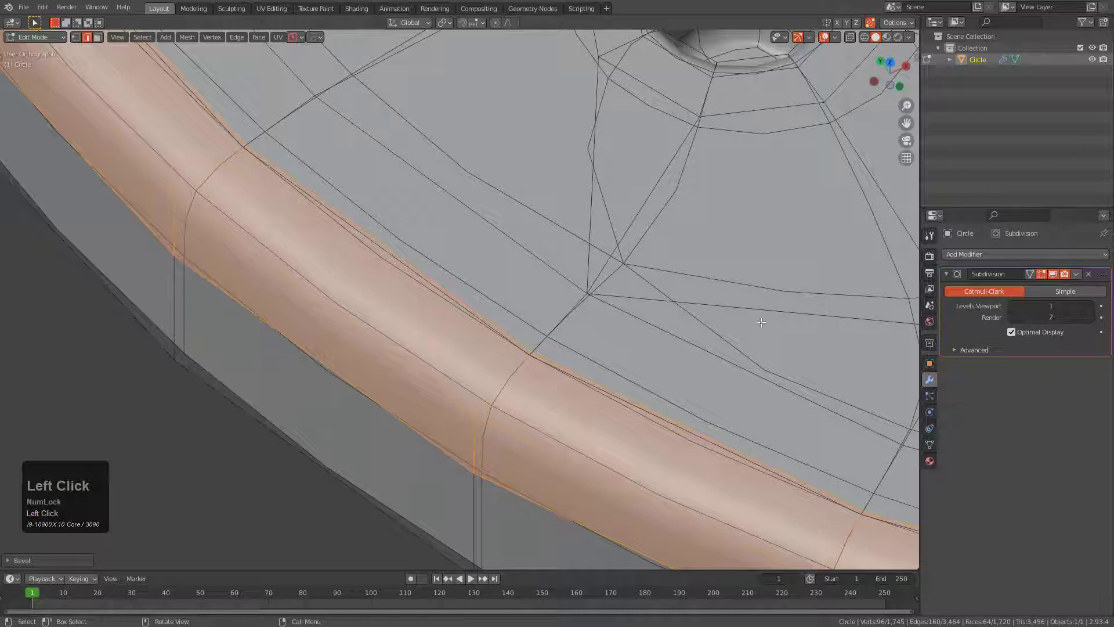
Step: Inspect the beveled rim with the Subdivision modifier's Edit Mode display turned off and back on
left_click(1042, 273)
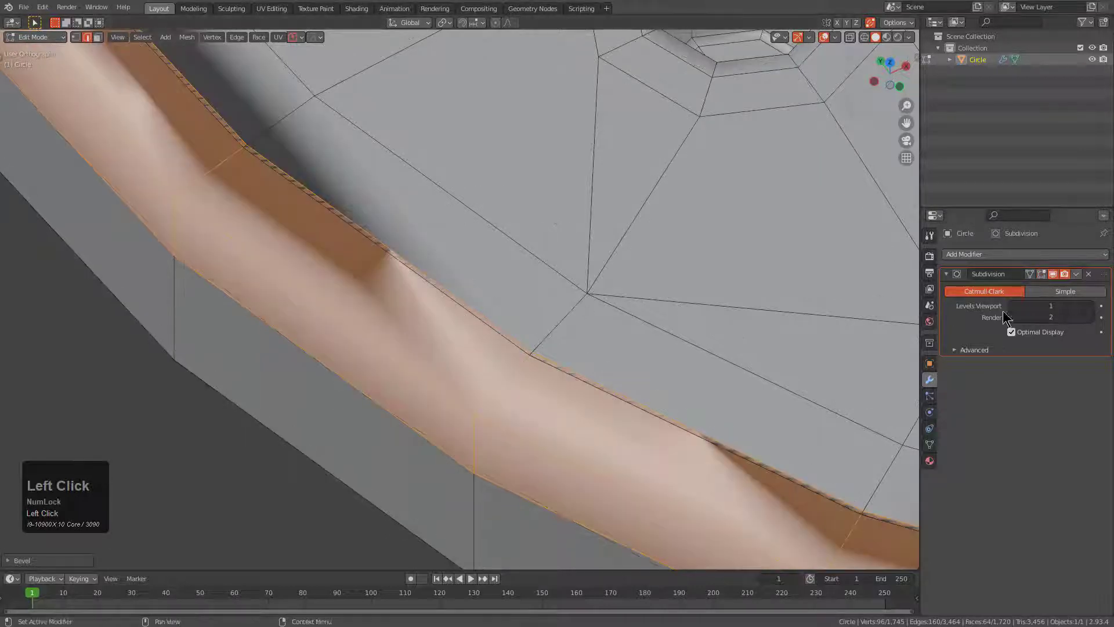
left_click(1042, 274)
scroll(518, 375, "down", 1)
middle_click_drag(517, 375, 557, 314, "shift")
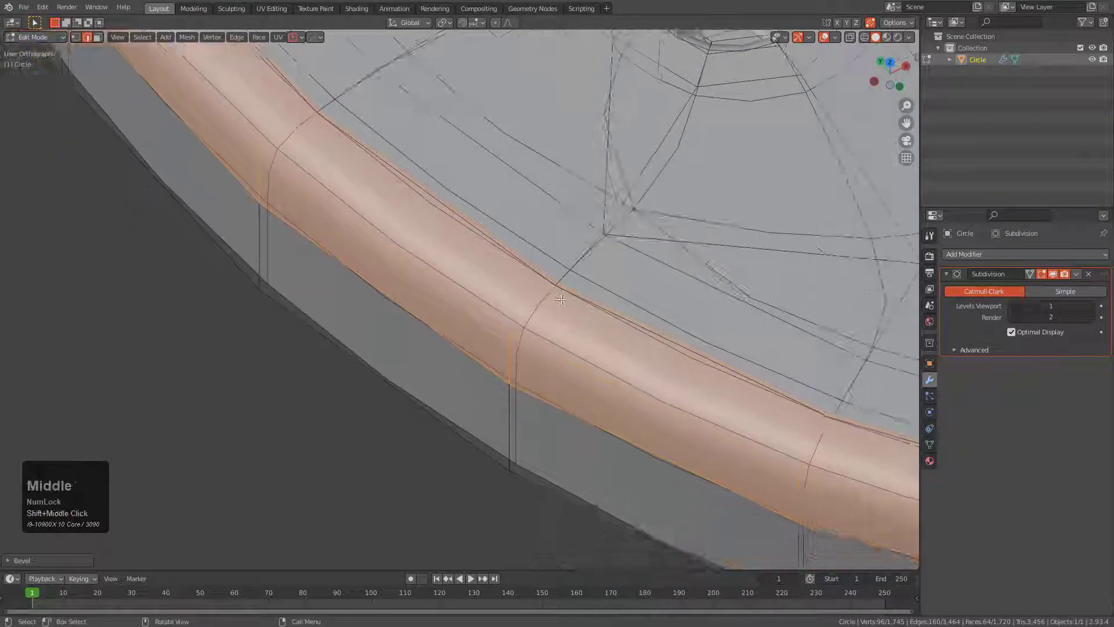
scroll(557, 314, "up", 3)
scroll(557, 315, "down", 5)
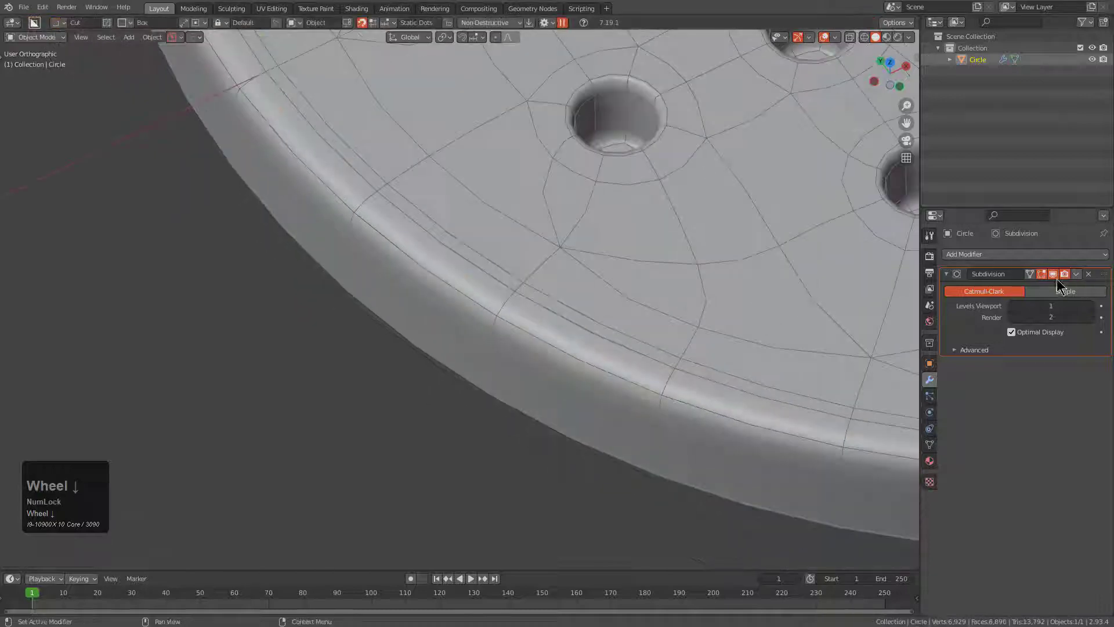
Step: Return to Object Mode, switch to perspective projection, and examine the rim and holes of the subdivided plate
key("Tab")
scroll(667, 271, "down", 4)
middle_click_drag(559, 266, 283, 264, "shift")
middle_click_drag(493, 300, 533, 336)
key("alt+v")
left_click(487, 289)
key("alt+v")
left_click(510, 314)
key("KP_5")
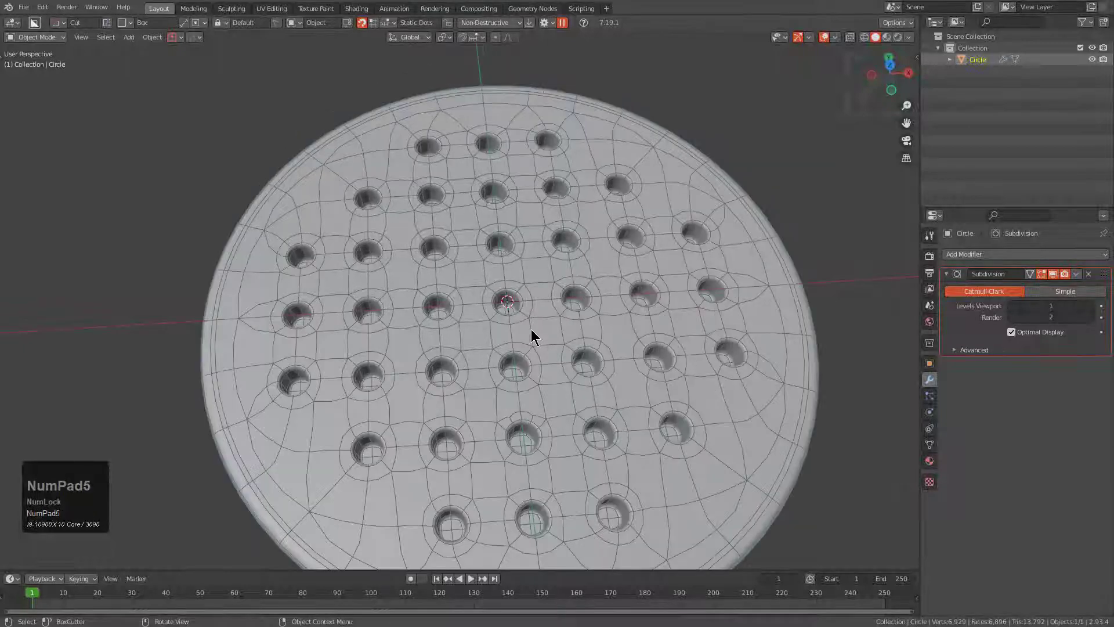
scroll(531, 337, "up", 10)
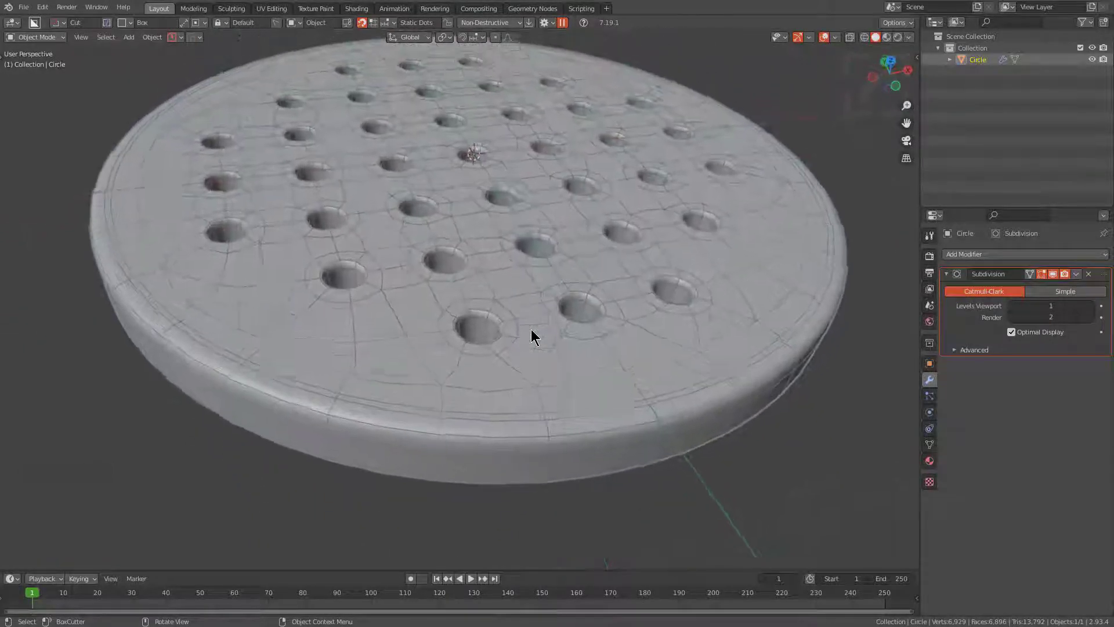
middle_click_drag(533, 336, 512, 383)
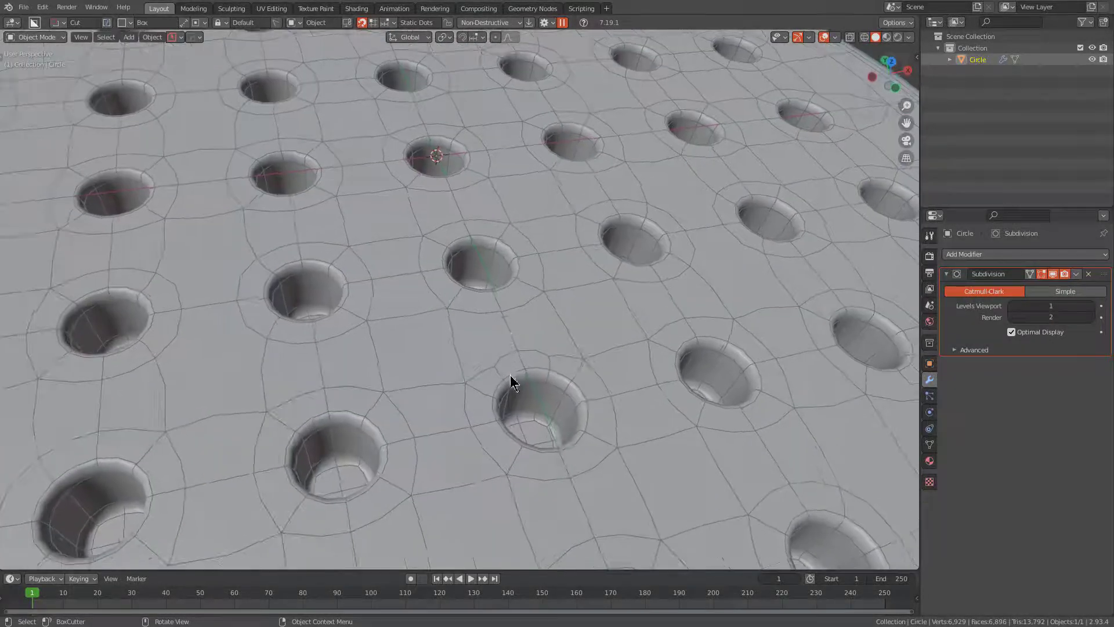
Step: Enter Edit Mode with edge selection and turn off the Subdivision modifier's Edit Mode display to expose the base mesh
key("Tab")
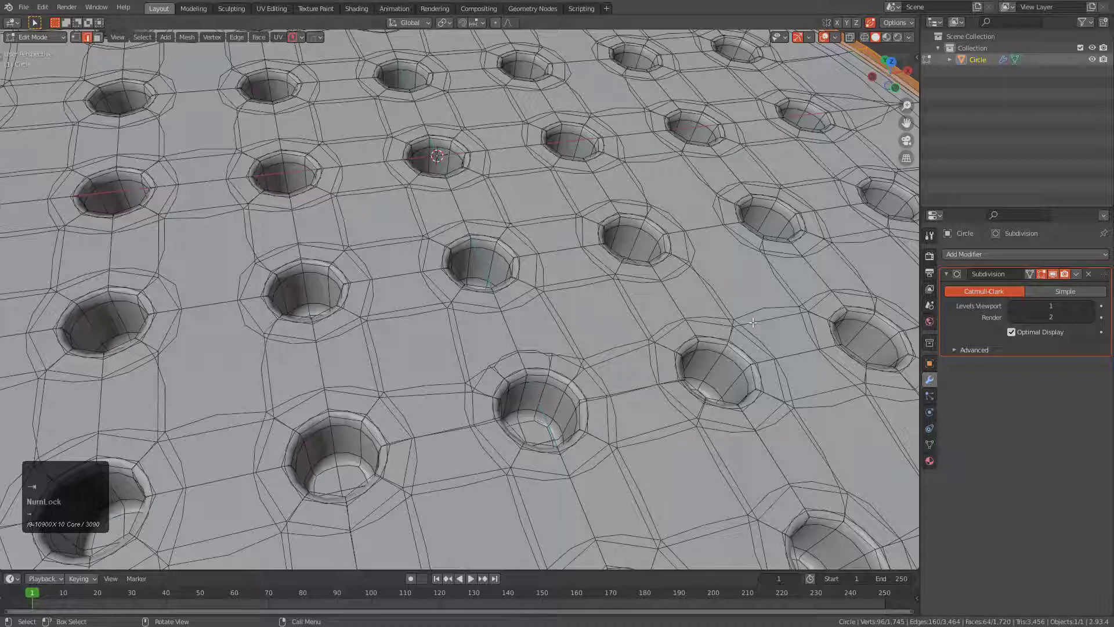
left_click(1042, 273)
middle_click_drag(471, 400, 492, 351)
scroll(491, 351, "up", 1)
key("2")
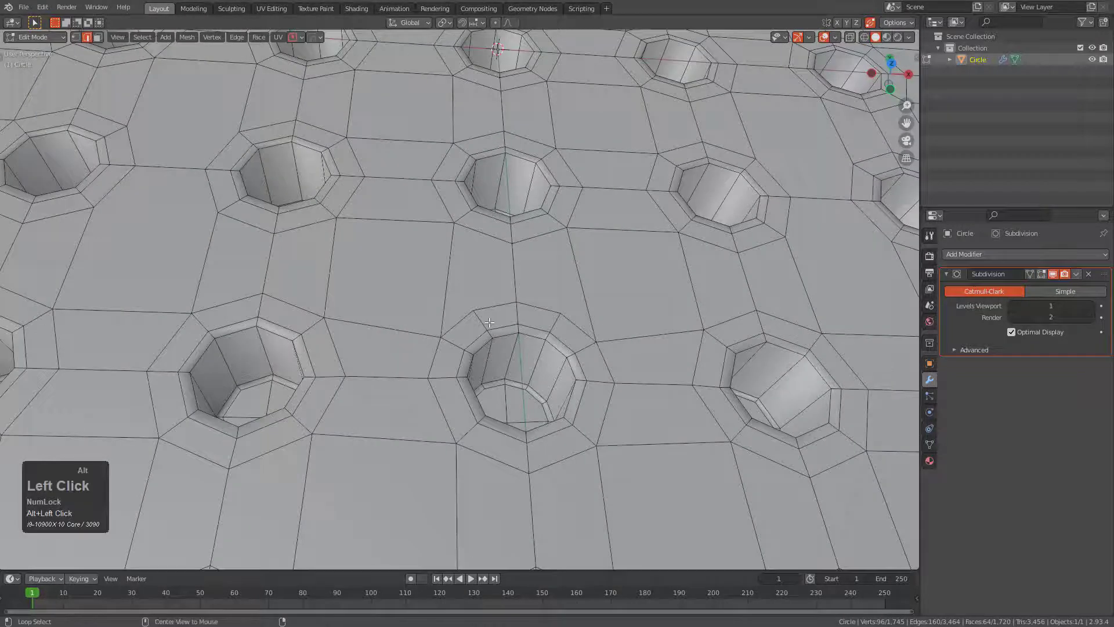
Step: Try to edge-slide one radial edge loop of the ten-sided hole onto its neighbouring loop, and undo the merge
left_click(489, 323, "alt")
key("KP_Decimal")
scroll(476, 332, "down", 2)
scroll(474, 332, "down", 3)
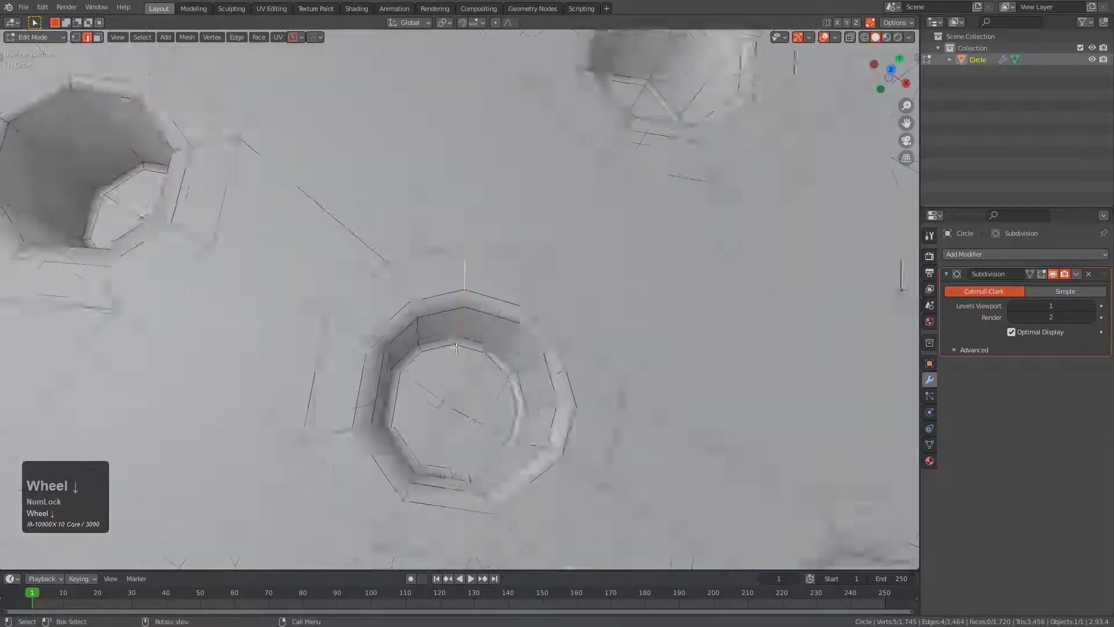
scroll(474, 331, "up", 1)
key("g")
key("g")
left_click(466, 318)
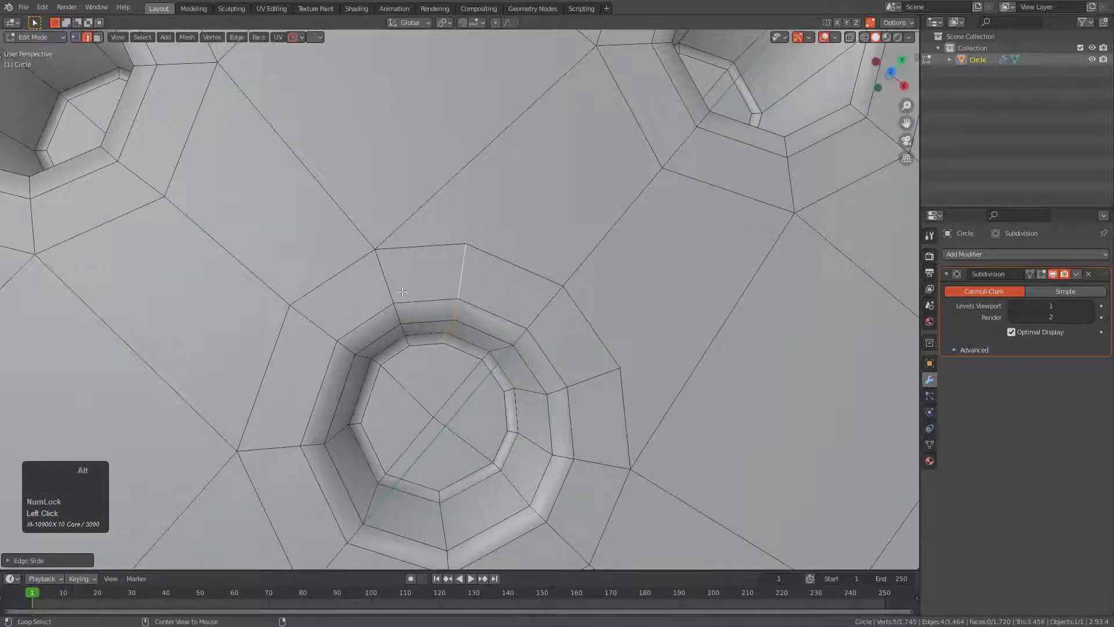
key("g")
key("g")
left_click(553, 267)
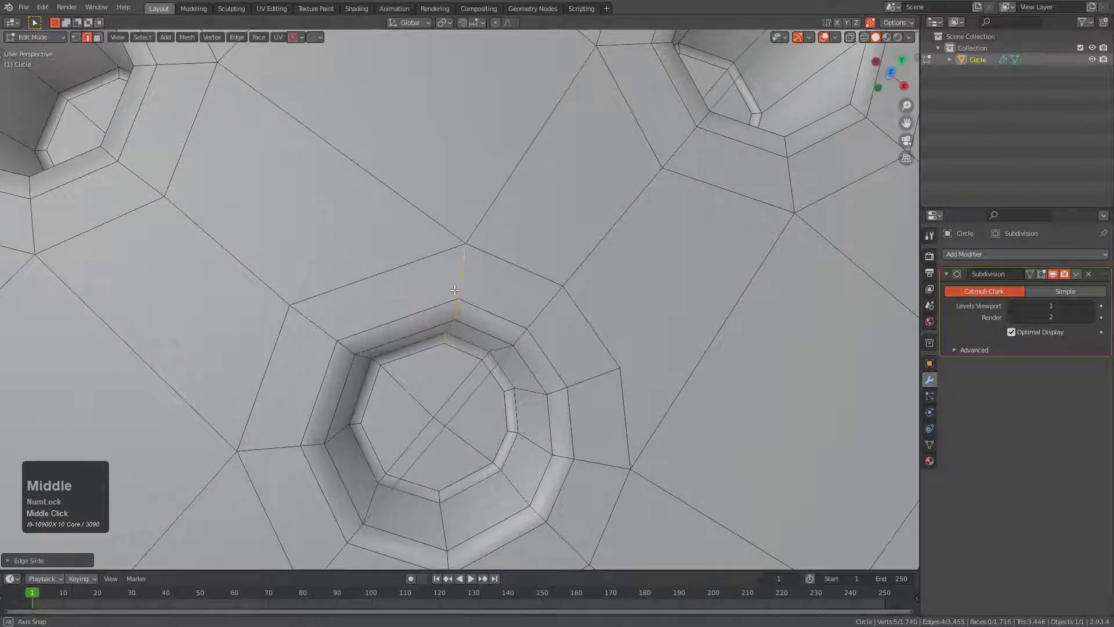
middle_click_drag(454, 290, 453, 282)
key("ctrl+z")
Step: Try the edge slide on the same hole loop once more, check the hole against its neighbours, and undo it
key("g")
key("g")
left_click(610, 281)
scroll(523, 302, "down", 5)
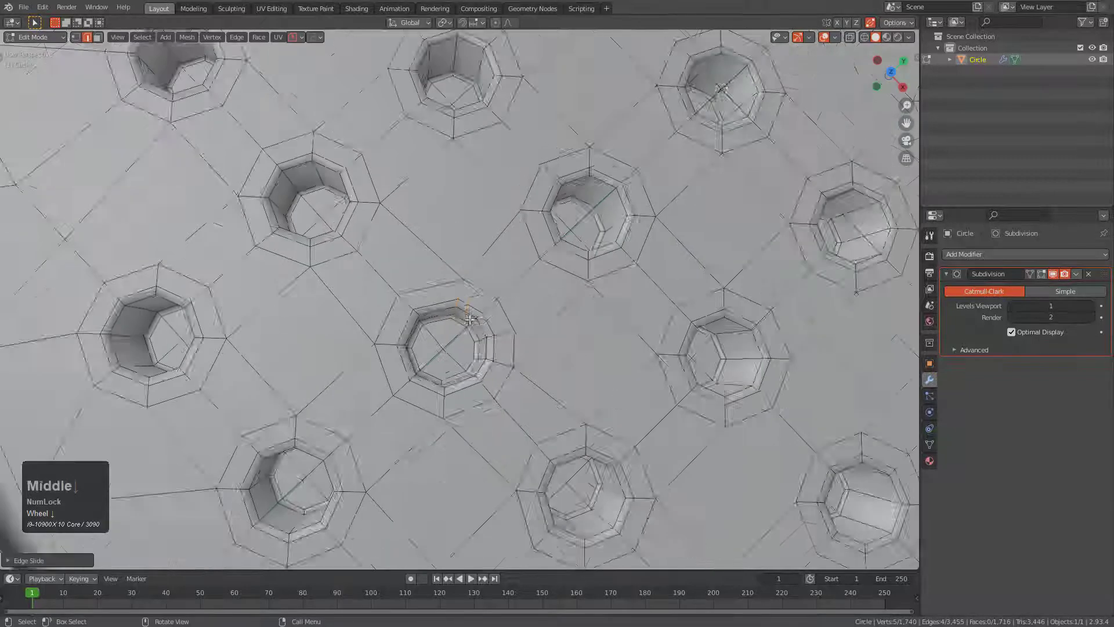
middle_click_drag(411, 332, 447, 322)
scroll(443, 320, "up", 5)
key("ctrl+z")
Step: Add a loop cut midway between two adjacent radial loops of the hole and edge-slide both loops onto it to merge them
key("ctrl+r")
left_click(445, 320)
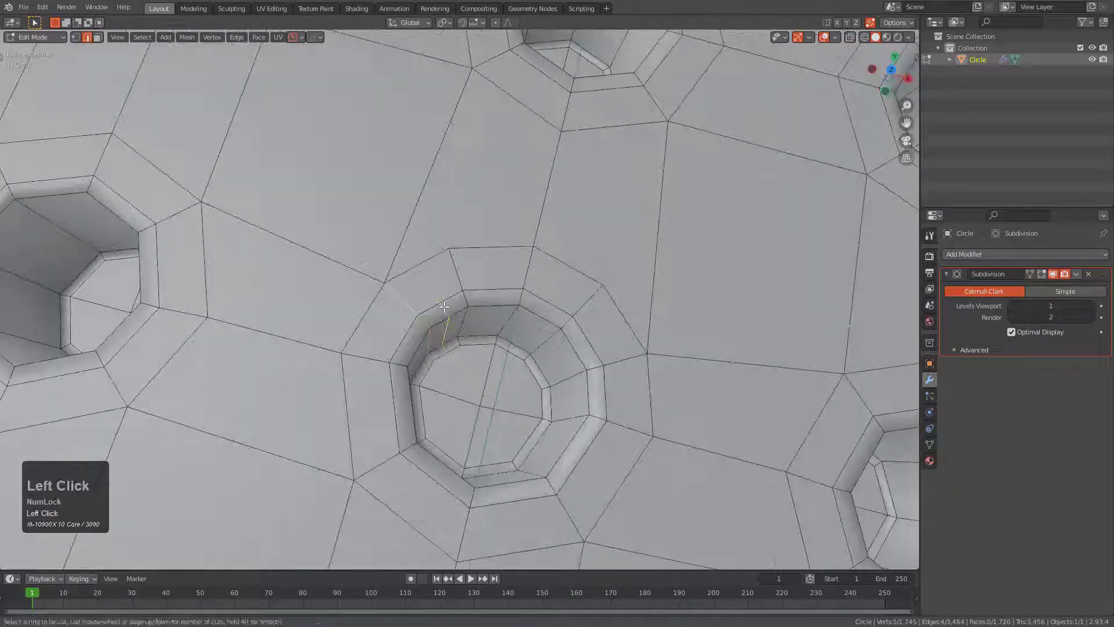
left_click(446, 320)
left_click(400, 303, "alt")
key("g")
key("g")
left_click(440, 293)
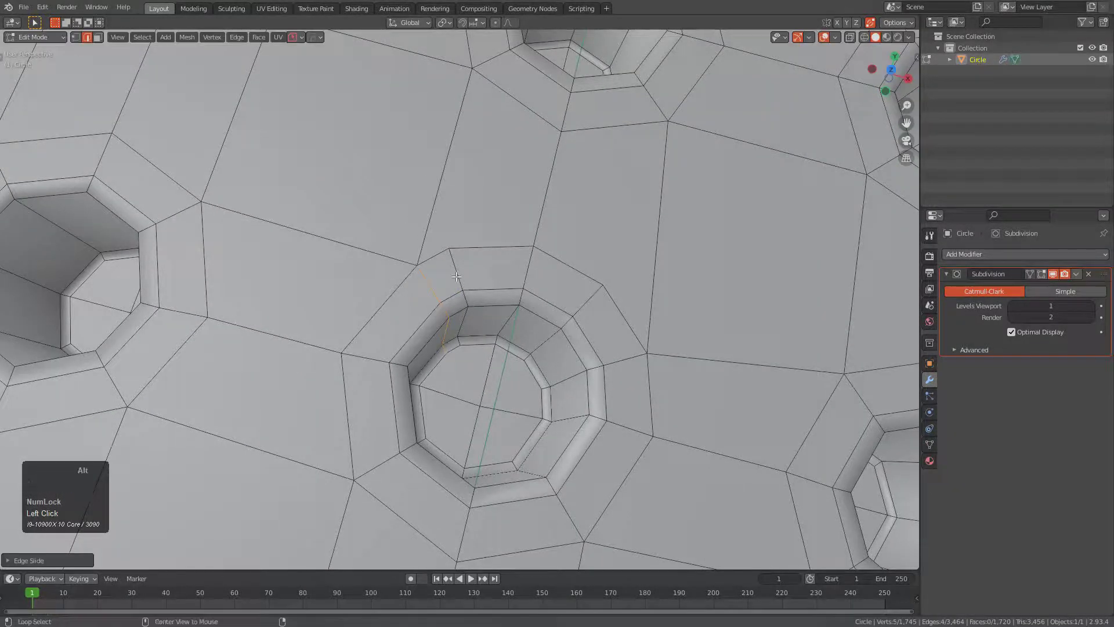
key("g")
key("g")
left_click(456, 280)
Step: On another side of the same hole, add a centred loop cut and edge-slide its two neighbouring radial loops onto it
key("alt+a")
middle_click_drag(569, 346, 503, 318, "shift")
left_click(503, 318)
key("g")
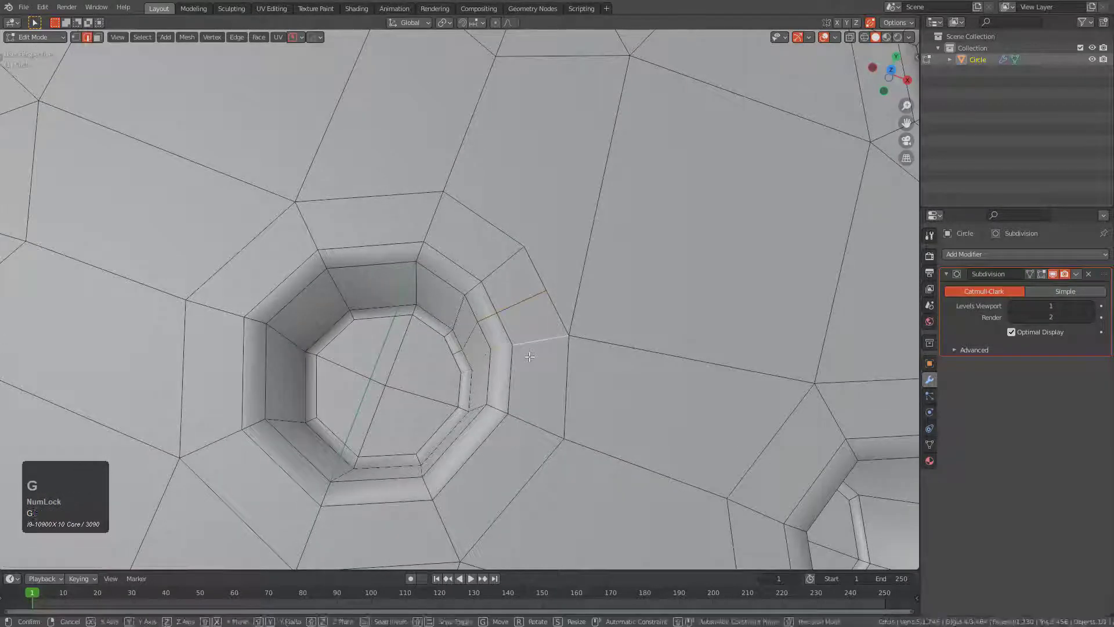
left_click(506, 311)
left_click(473, 267, "alt")
key("g")
key("g")
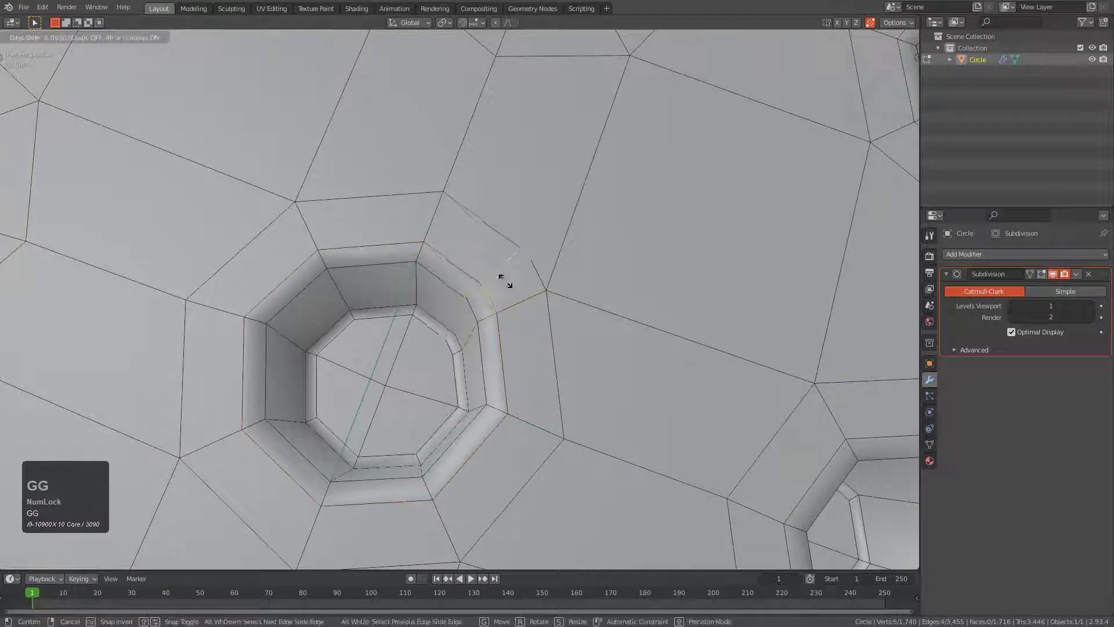
left_click(501, 280)
Step: Deselect everything, switch to vertex selection, and mirror the cleaned-up hole topology across the plate with MACHIN3 Symmetrize
scroll(485, 302, "down", 6)
key("alt+x")
scroll(443, 309, "down", 1)
mouse_move(444, 308)
middle_mouse_down("shift")
mouse_move(506, 339)
mouse_move(458, 320)
middle_mouse_up("shift")
key("alt+a")
middle_click_drag(383, 287, 451, 316, "shift")
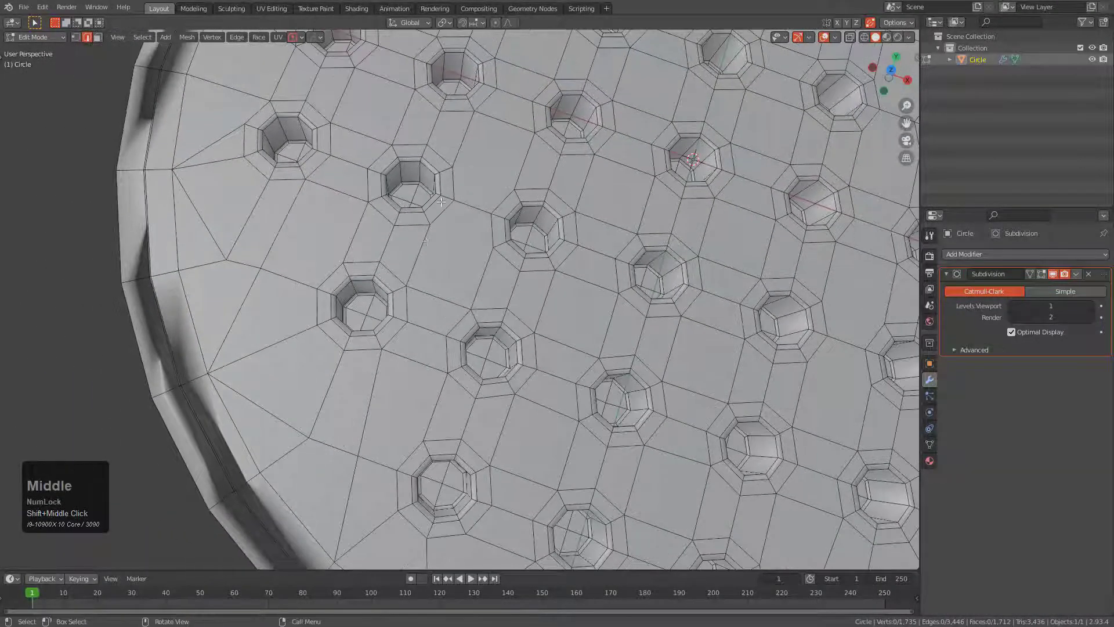
middle_click_drag(441, 201, 492, 285)
left_click(376, 308)
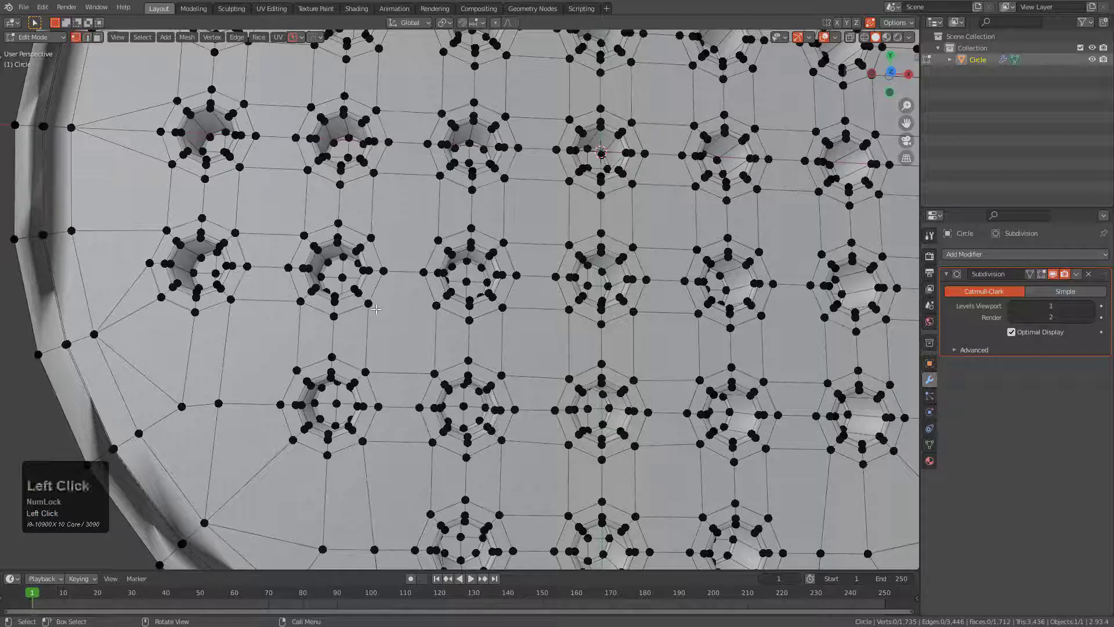
left_click(371, 238)
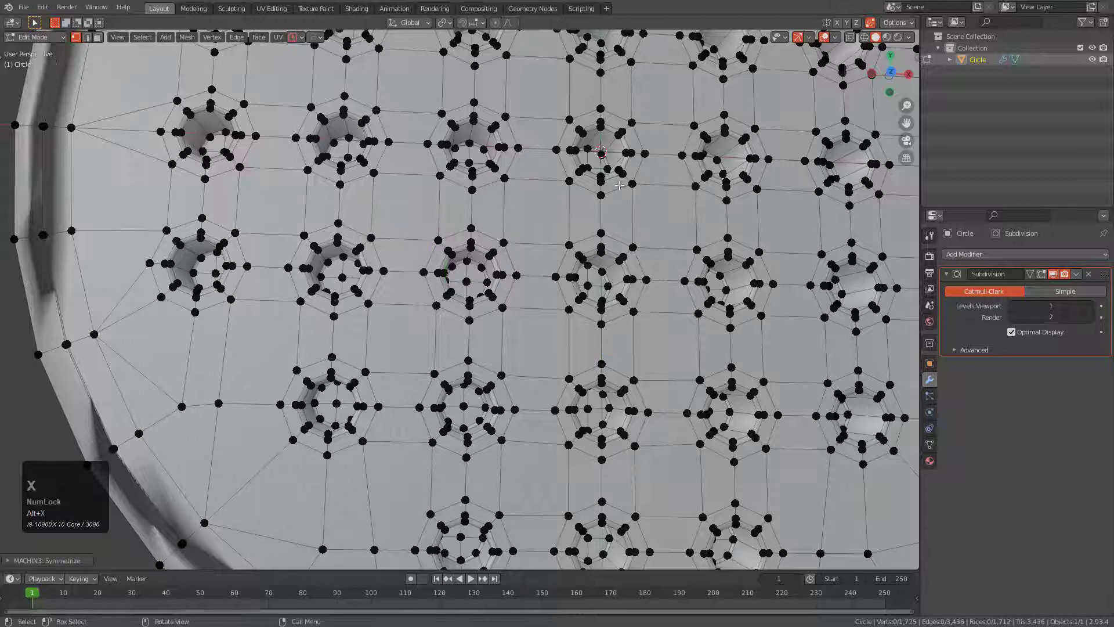
Step: Return to Object Mode and examine the whole subdivided plate
scroll(518, 329, "down", 4)
key("Tab")
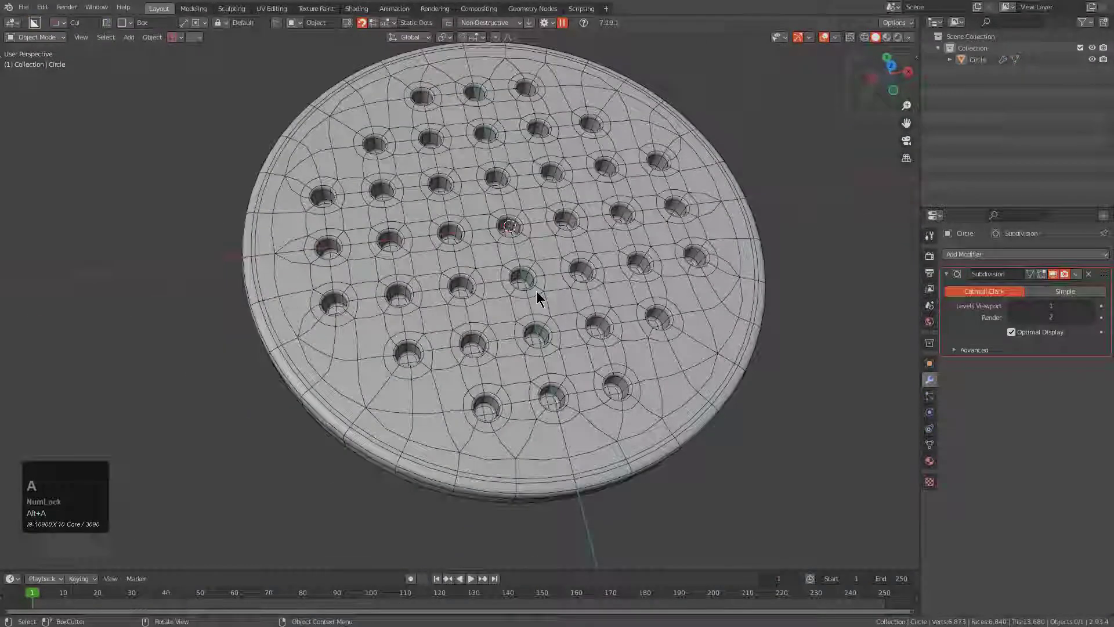
middle_click_drag(537, 294, 580, 225)
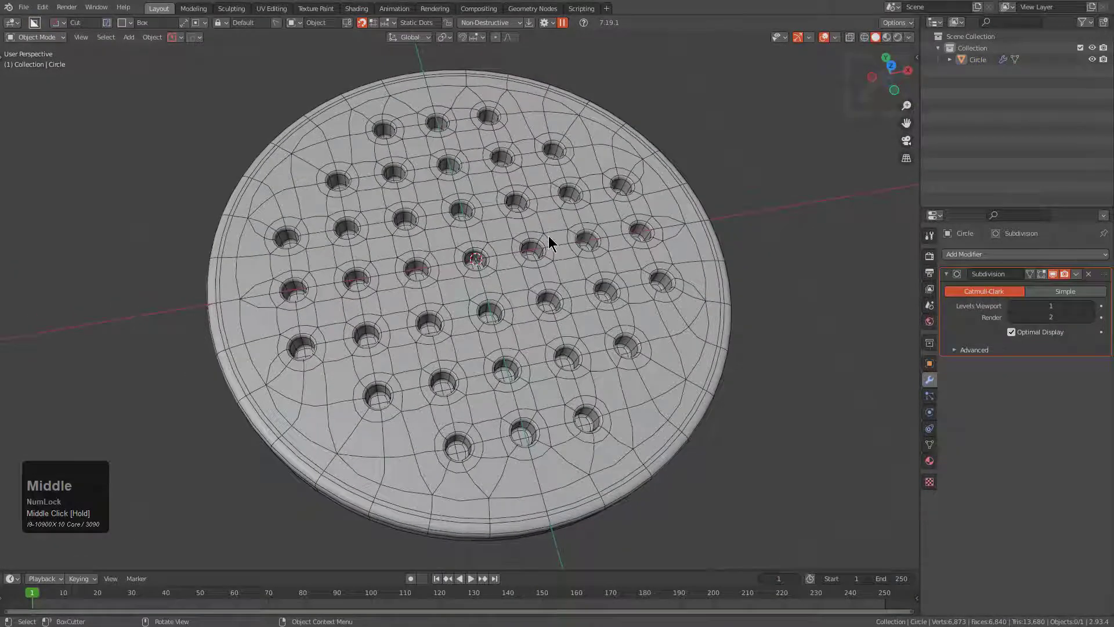